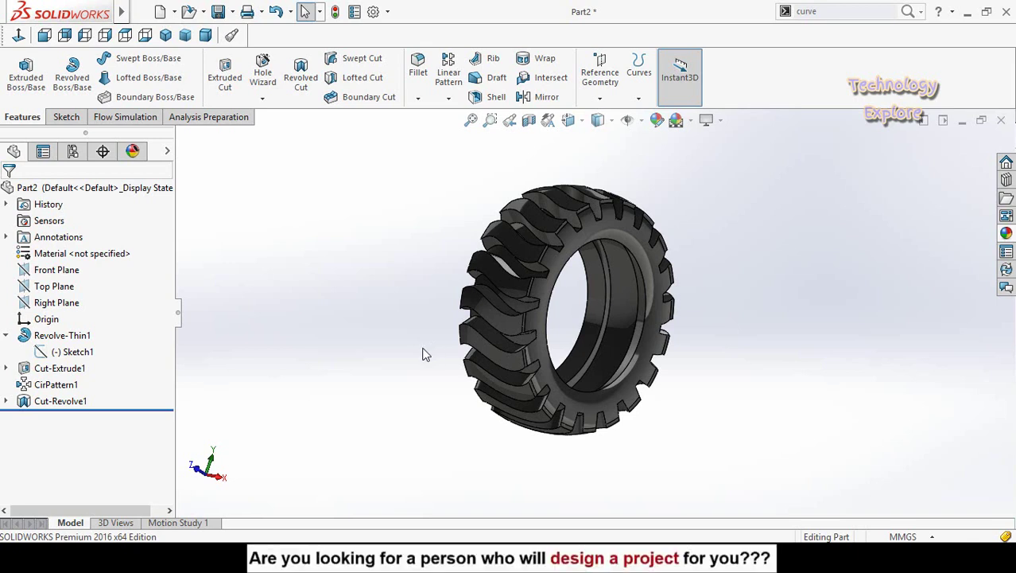
Orbit the finished tire to view its tread face-on and then from an oblique angle
middle_drag(423, 355, 599, 421)
middle_drag(603, 302, 563, 291)
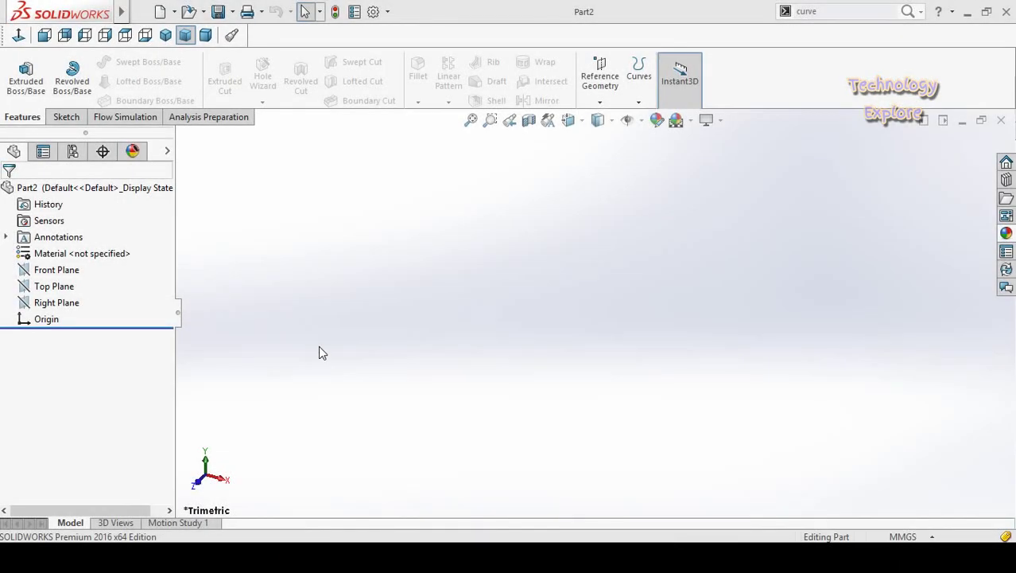
Start a sketch on the Front Plane and draw a horizontal centerline leftward from the origin
click(27, 273)
click(30, 247)
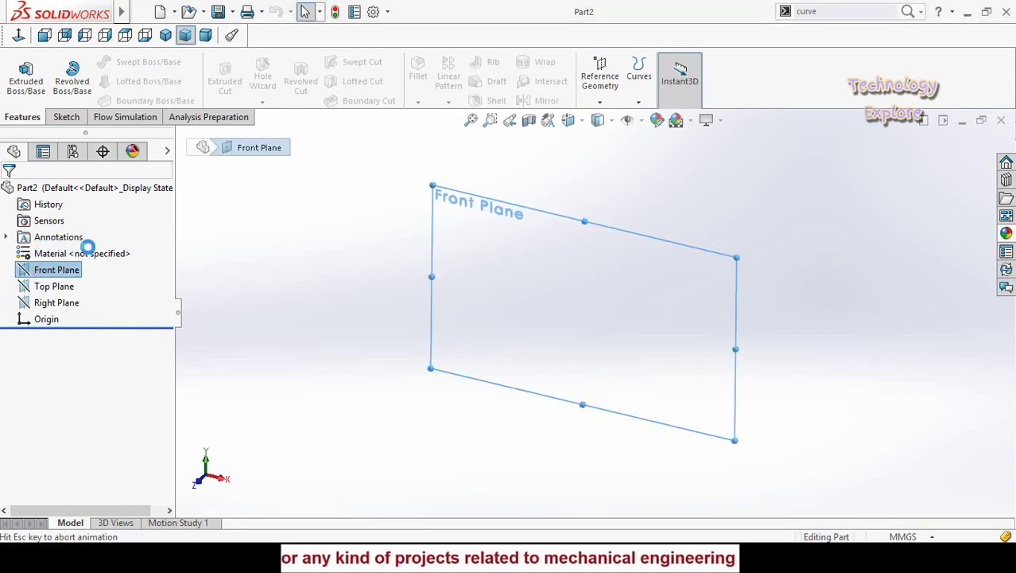
click(109, 58)
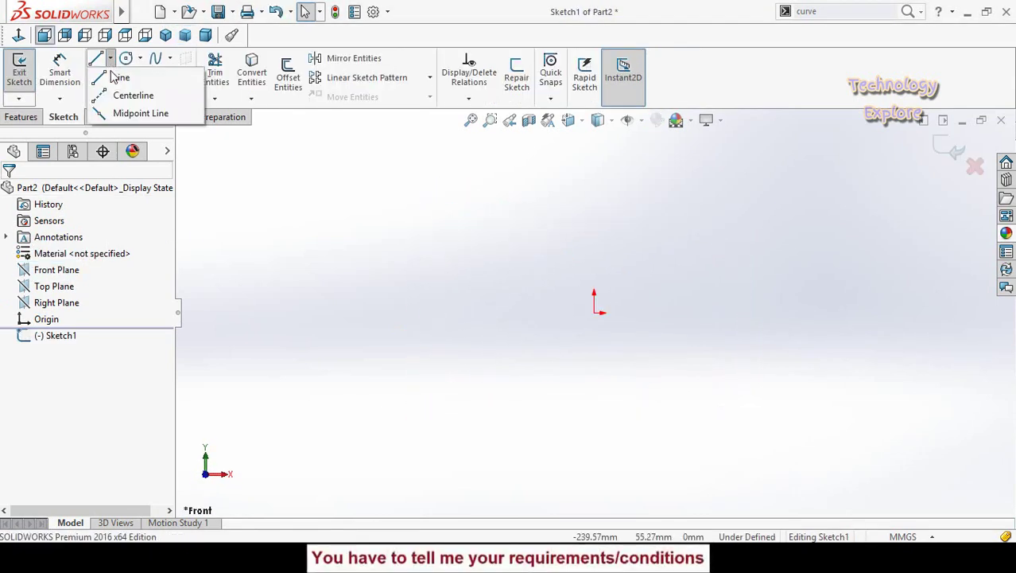
click(122, 97)
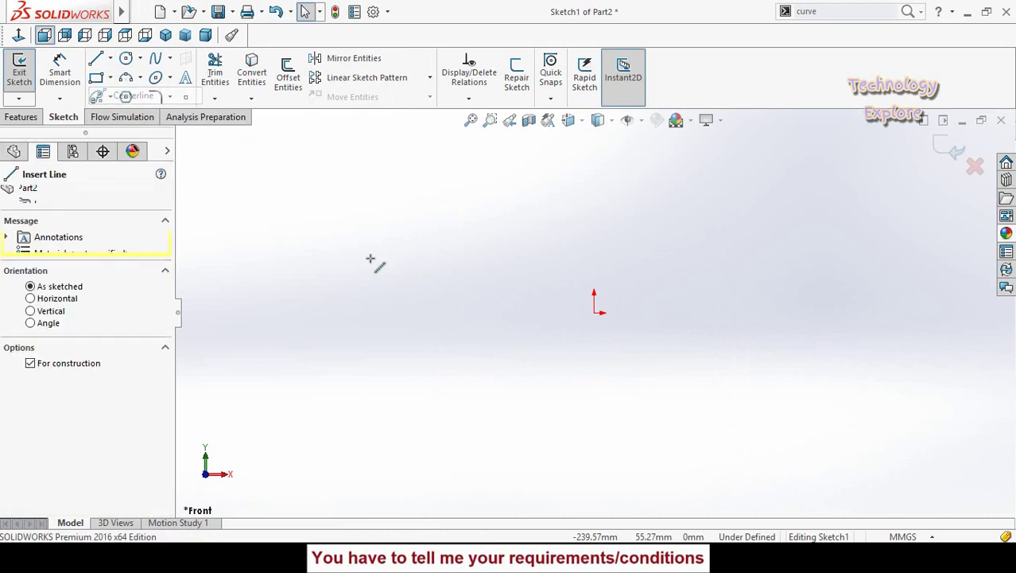
click(604, 314)
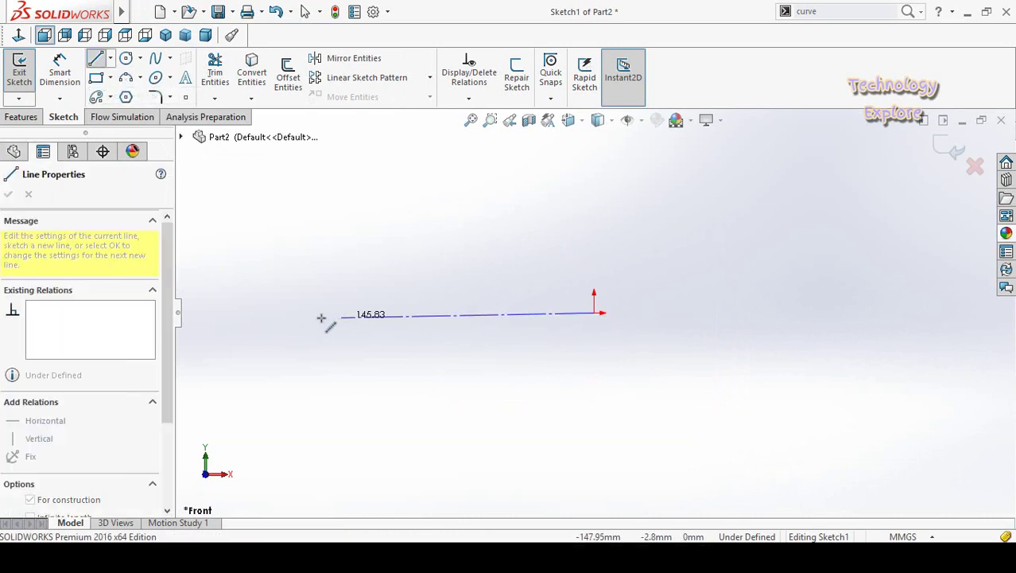
click(288, 312)
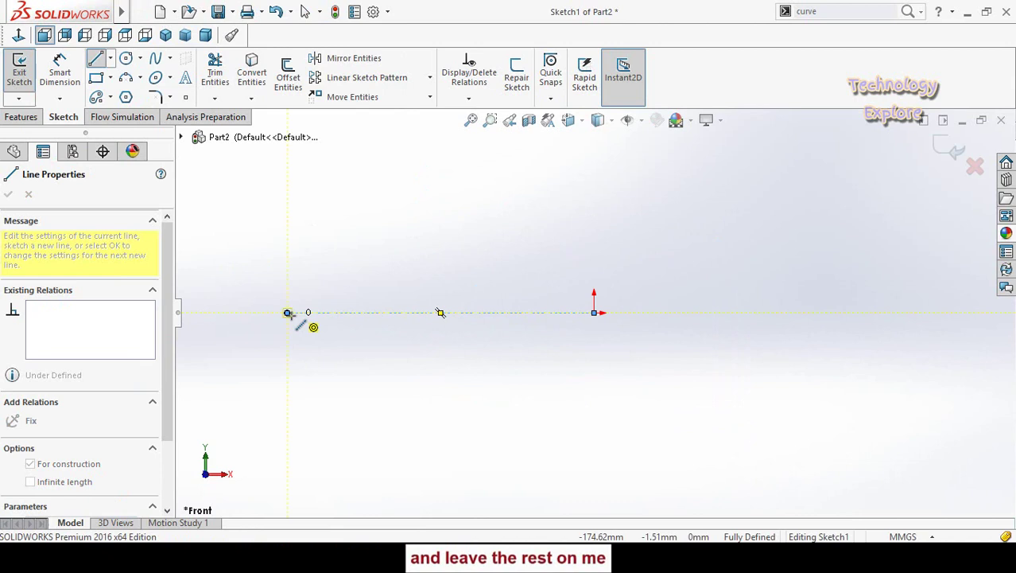
key(Escape)
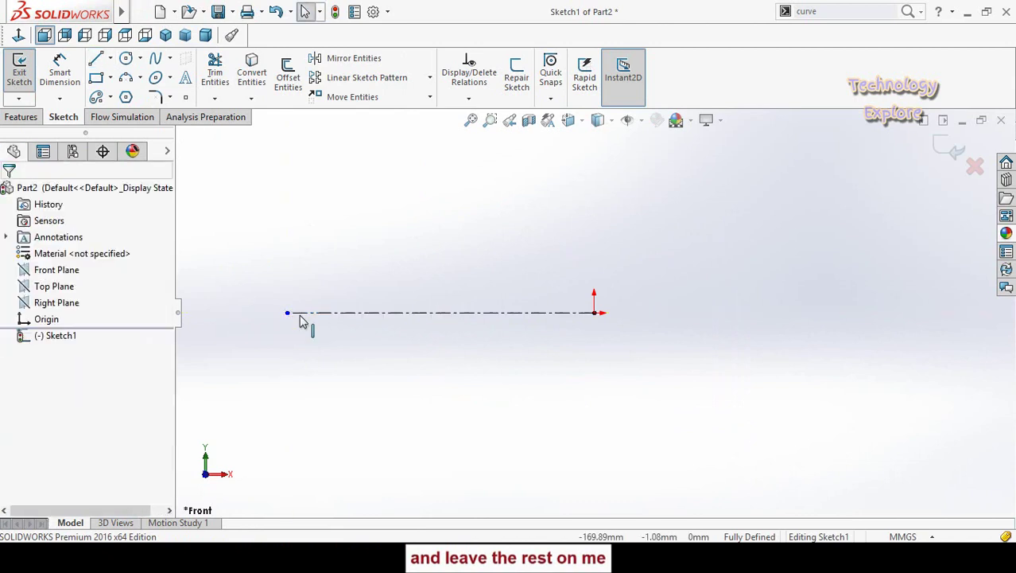
Draw three joined 3-point arcs forming the arch-shaped tire cross-section above the centerline
click(125, 77)
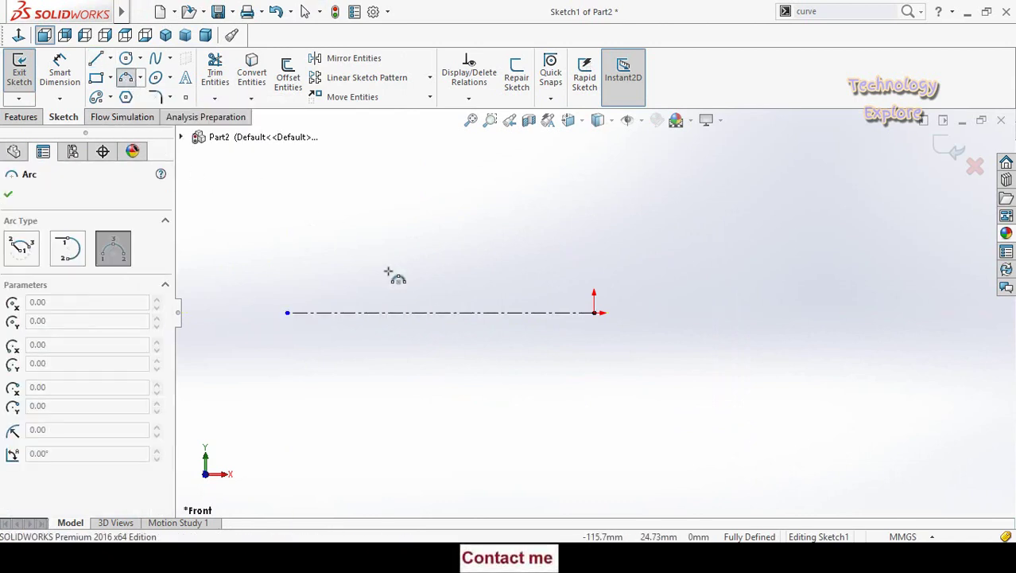
click(354, 261)
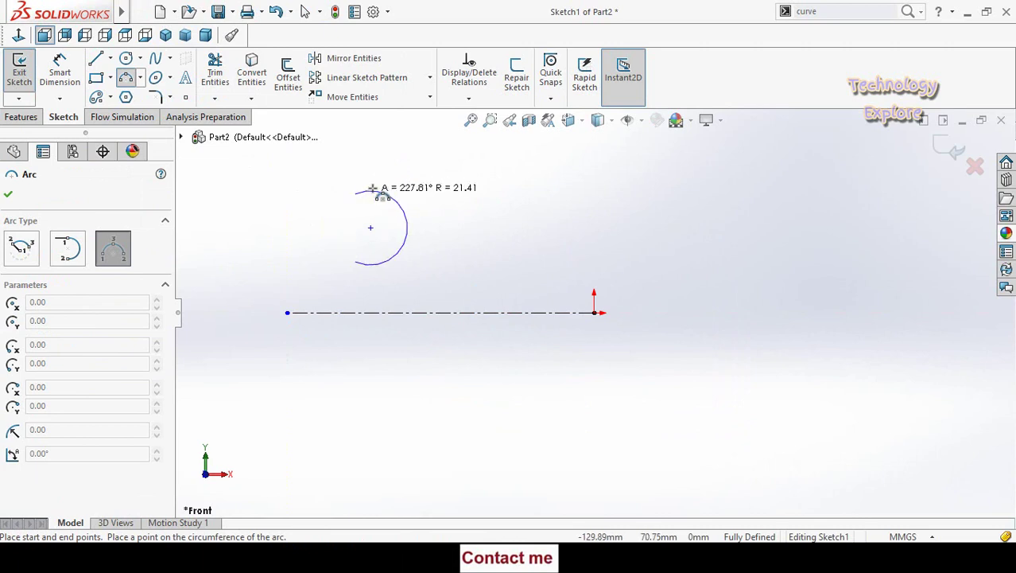
click(352, 216)
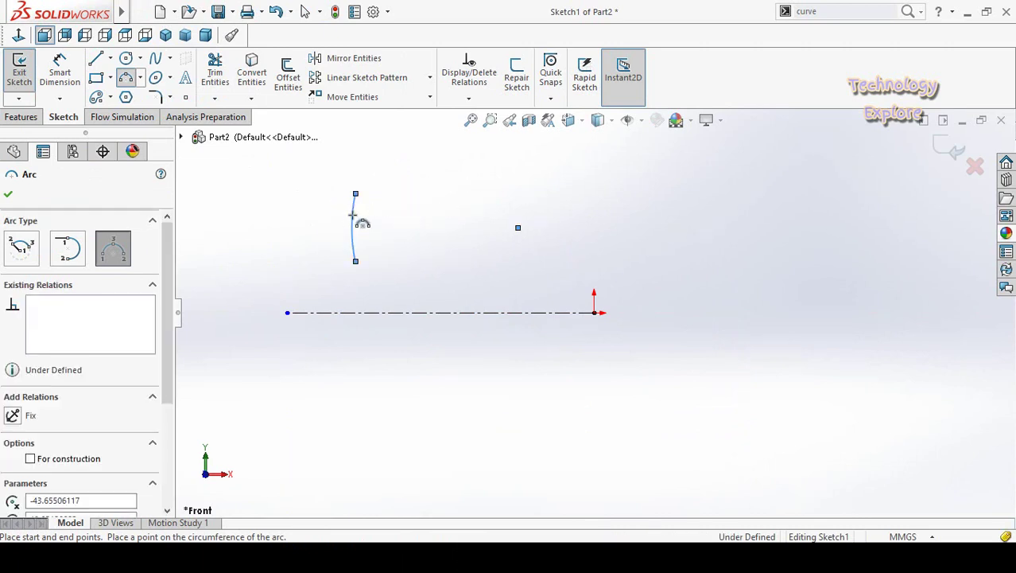
click(356, 193)
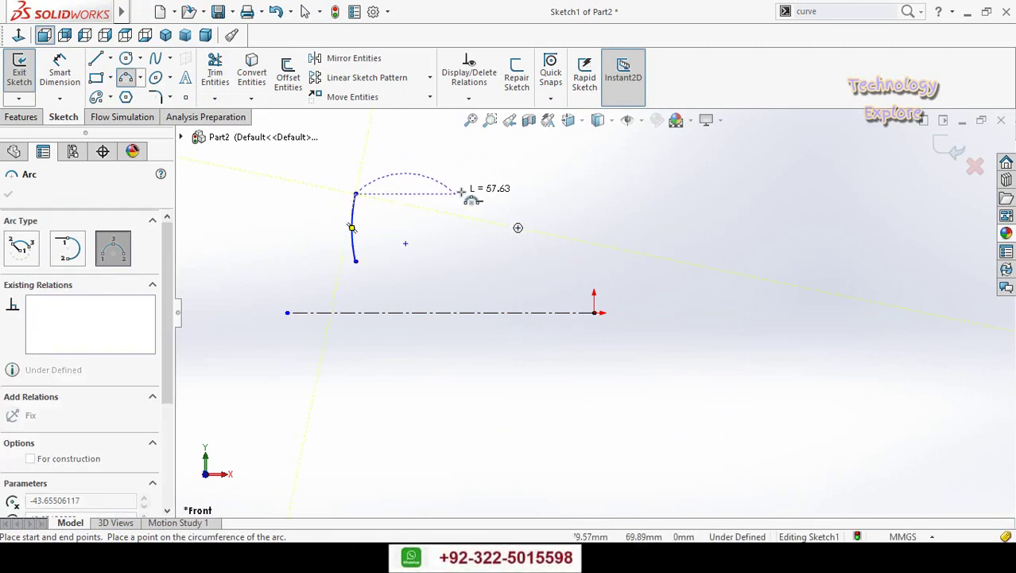
click(471, 192)
click(429, 184)
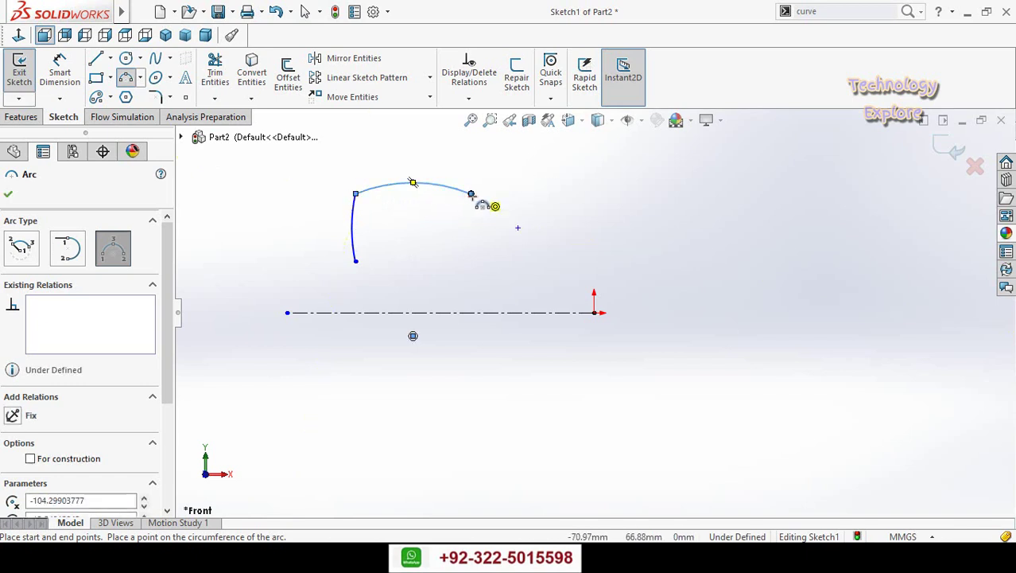
click(471, 193)
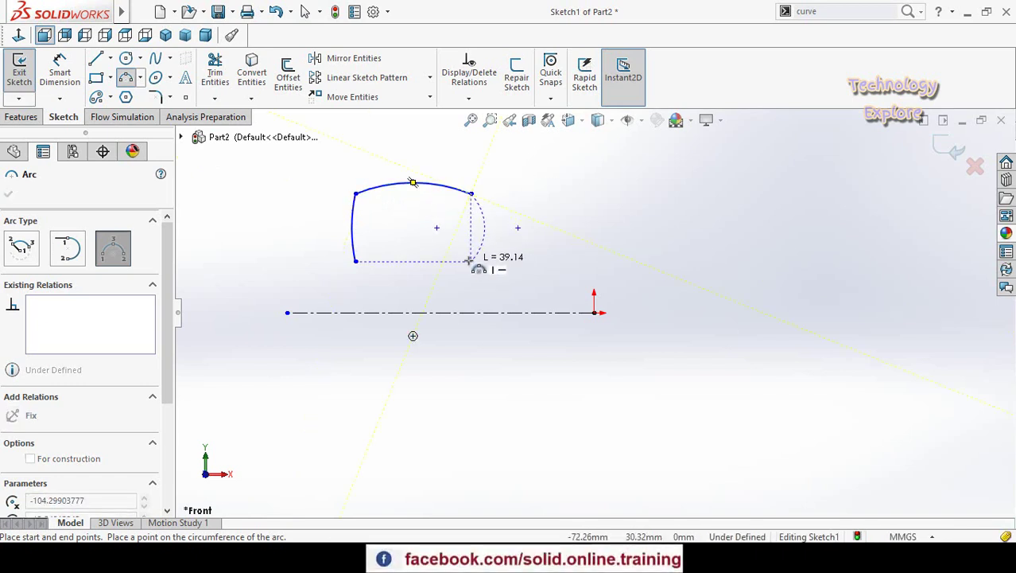
click(469, 261)
click(479, 235)
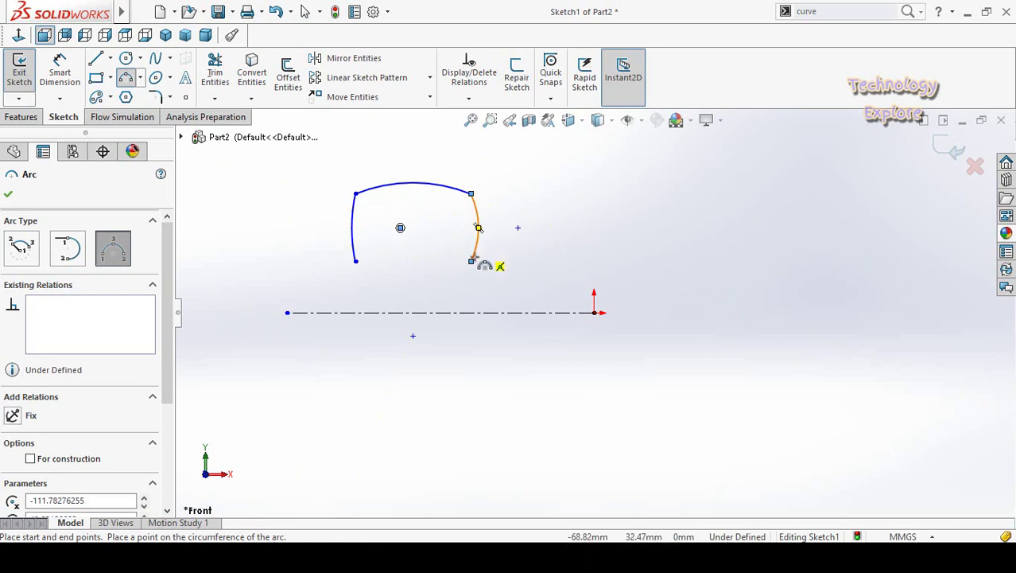
key(Escape)
Make the two side arcs equal and level their lower endpoints with a Horizontal relation
drag(507, 204, 330, 257)
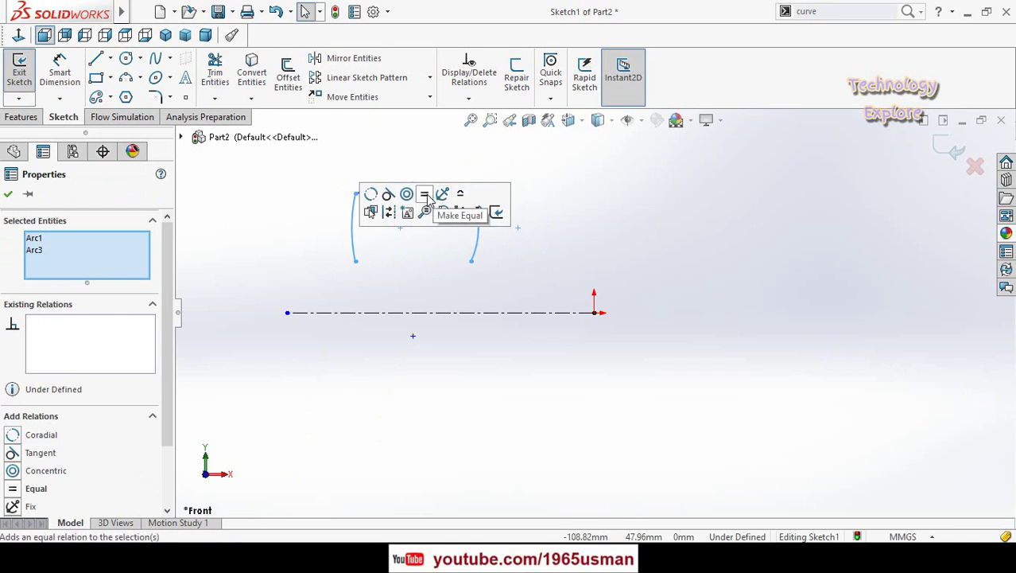
click(427, 198)
click(367, 296)
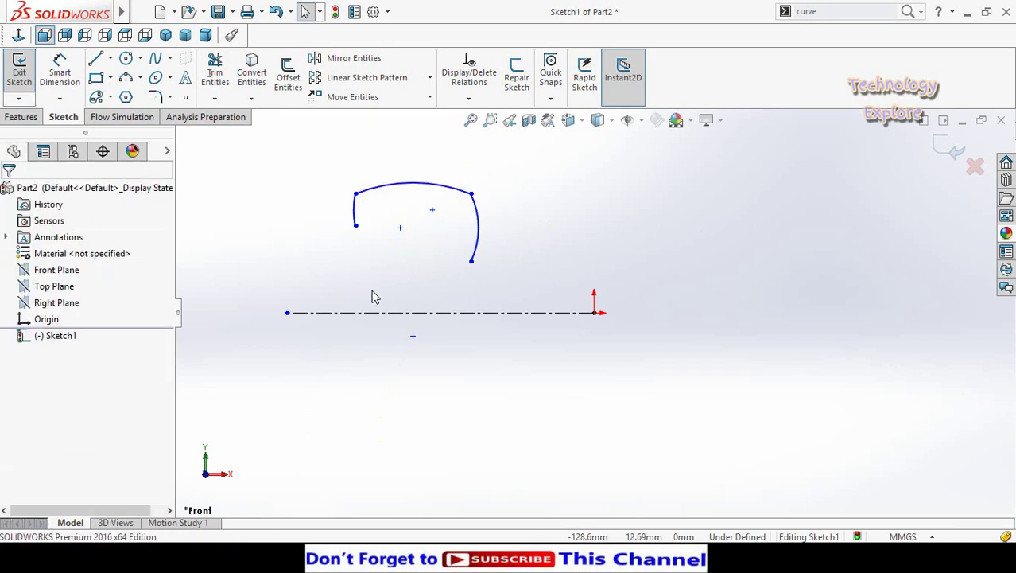
click(356, 227)
ctrl+click(471, 261)
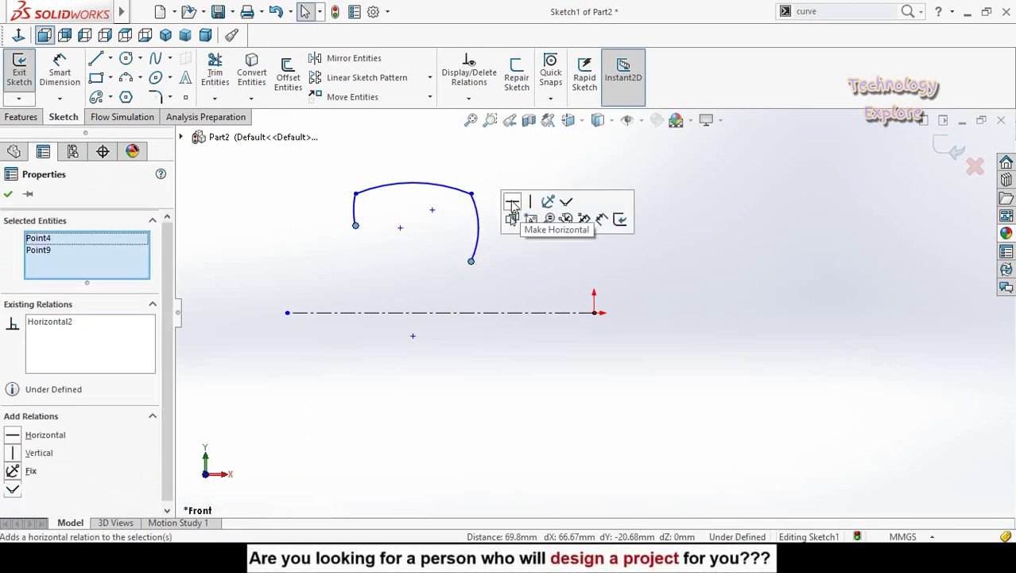
click(513, 205)
key(Escape)
Add Horizontal relations between the top arc's two ends and between the two arc centre points
click(356, 231)
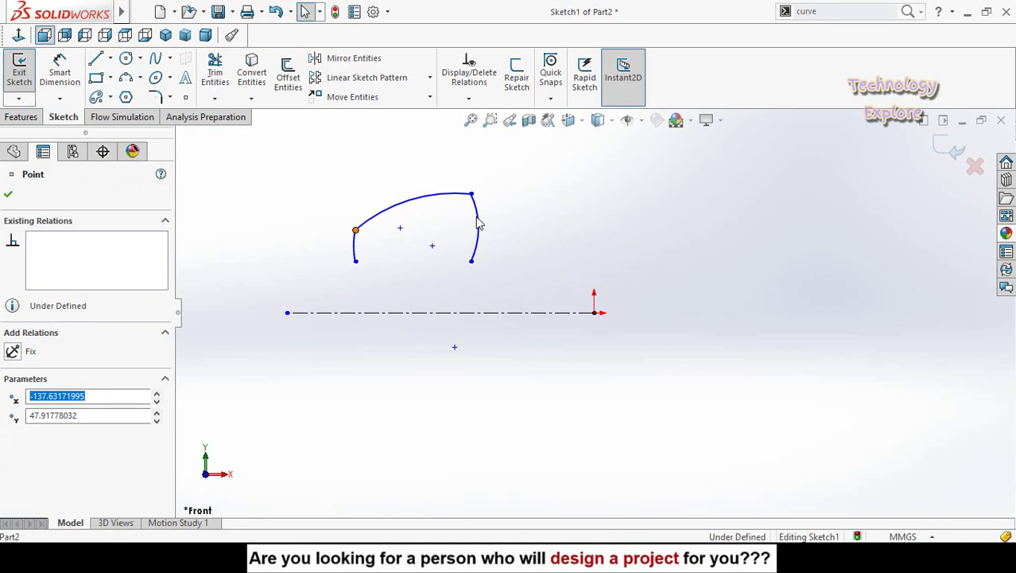
ctrl+click(471, 195)
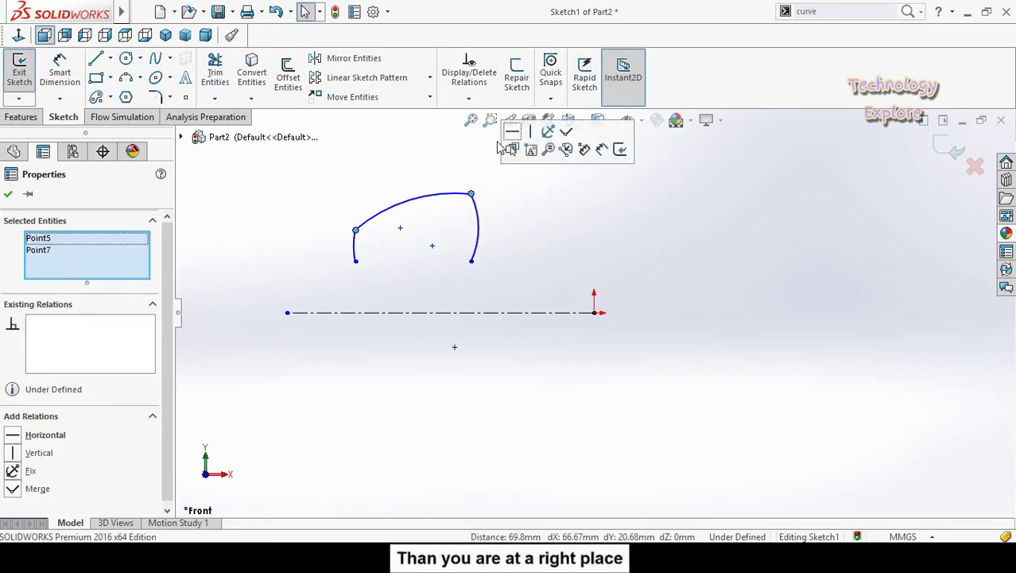
click(513, 132)
click(432, 245)
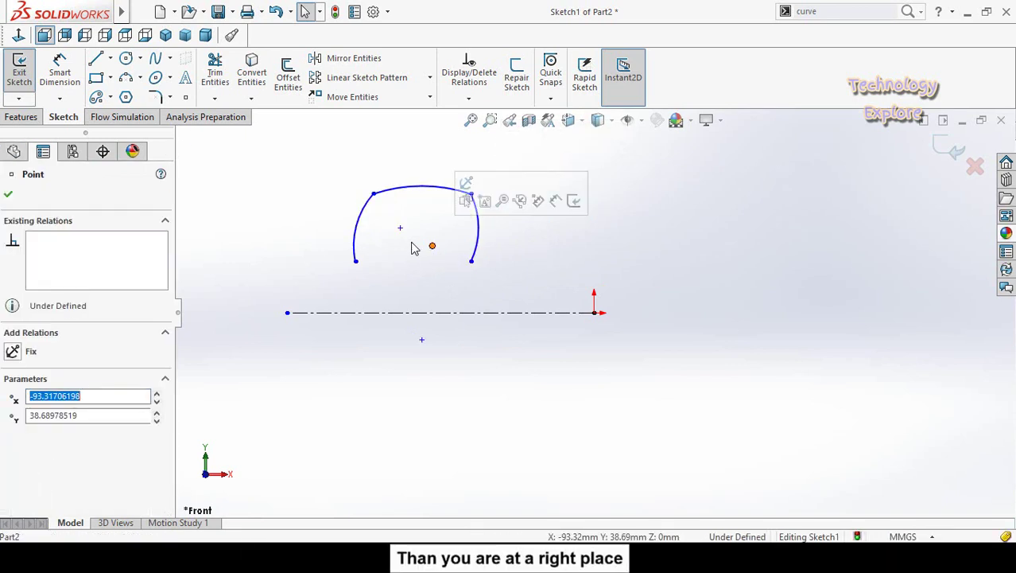
ctrl+click(401, 229)
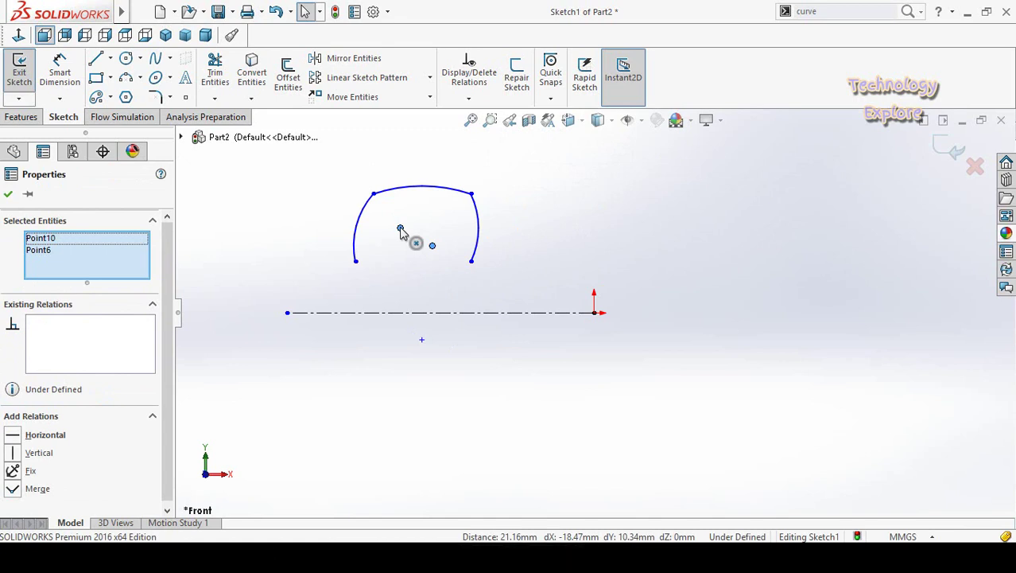
click(442, 165)
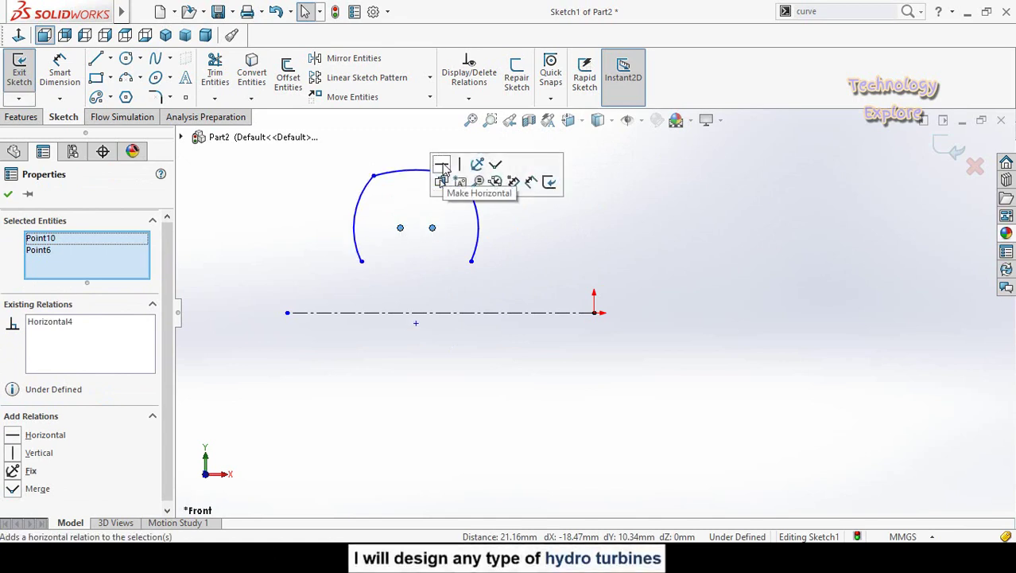
click(443, 285)
Drag an arc endpoint down to reshape the profile
scroll(442, 216, up, 2)
scroll(442, 215, down, 2)
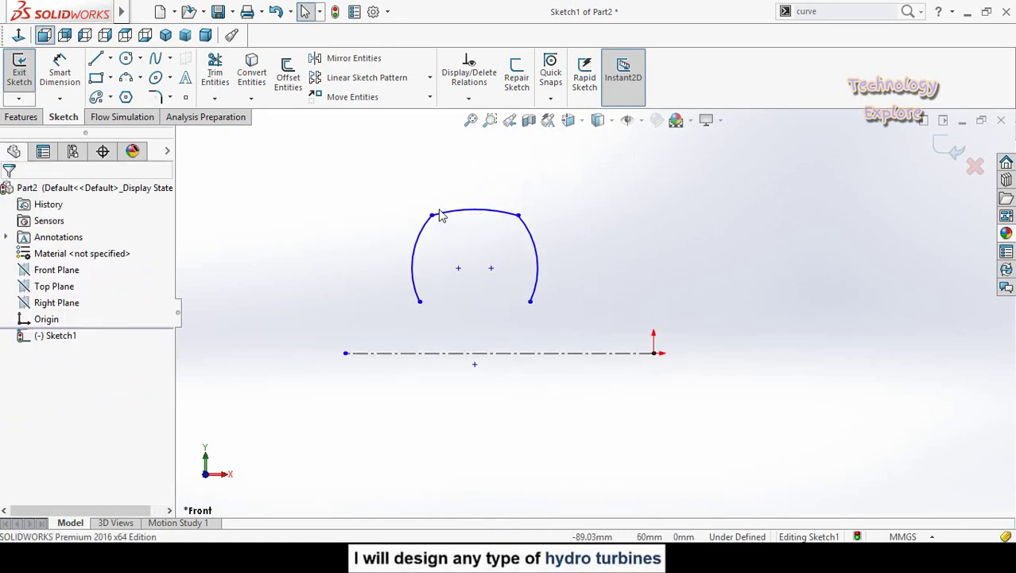
drag(429, 215, 405, 249)
click(336, 295)
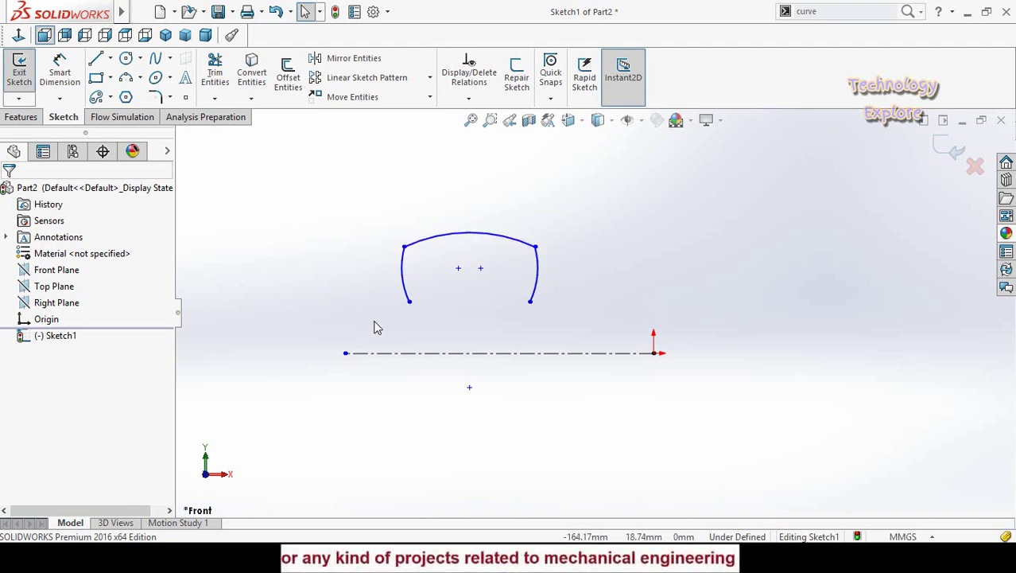
Add a Vertical relation between the top arc's midpoint and the centerline's midpoint
click(469, 235)
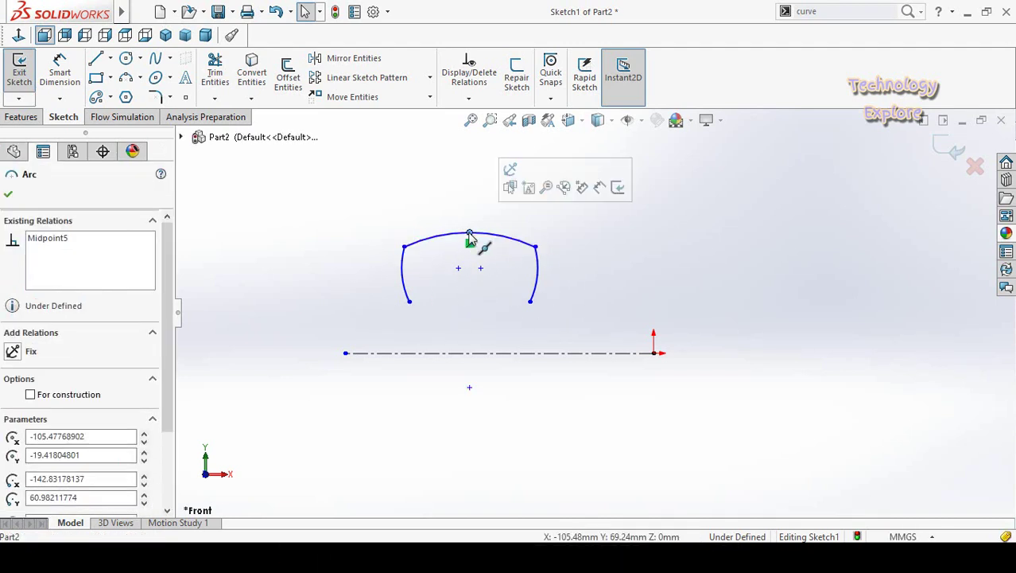
ctrl+click(497, 353)
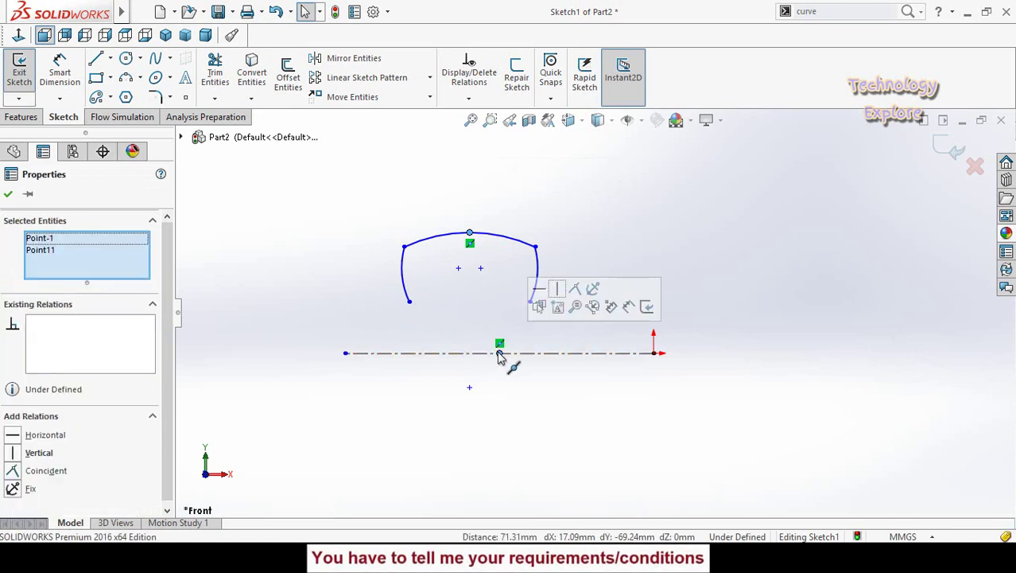
click(558, 288)
click(502, 428)
scroll(510, 409, up, 2)
right_drag(527, 415, 577, 324)
scroll(577, 324, down, 4)
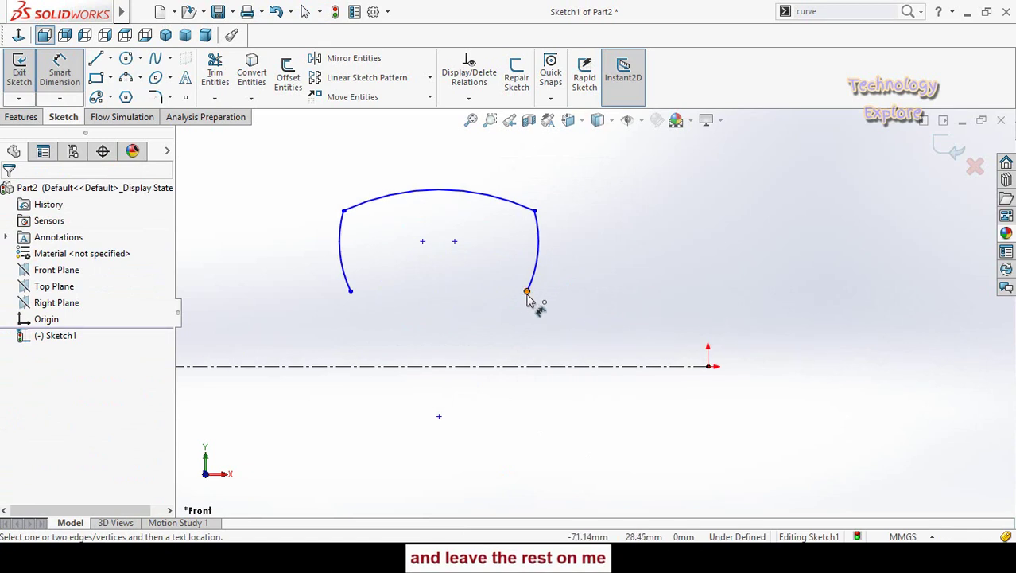
Dimension the profile height to 40 mm and the bottom width to 70 mm
click(527, 292)
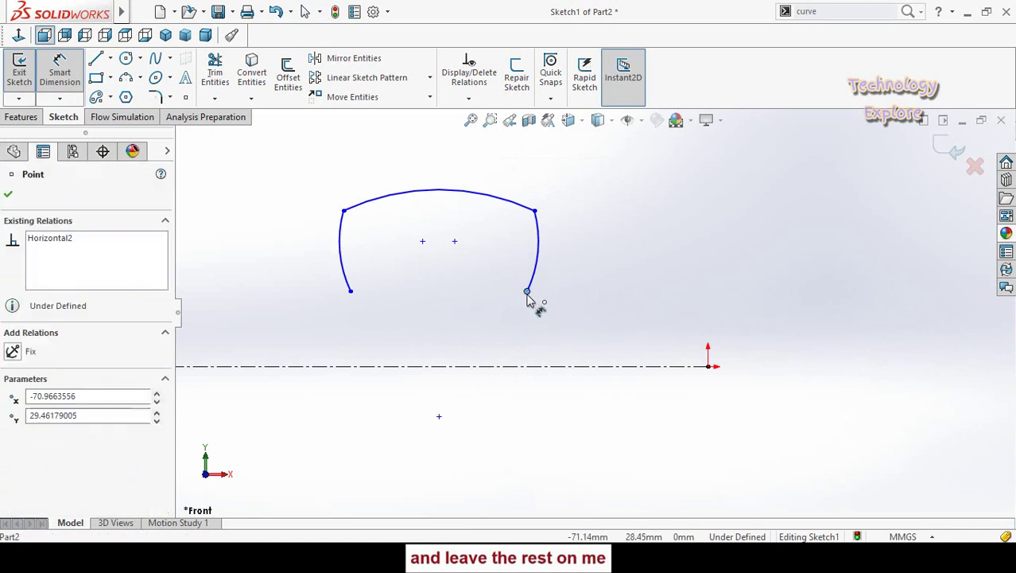
click(439, 195)
click(644, 245)
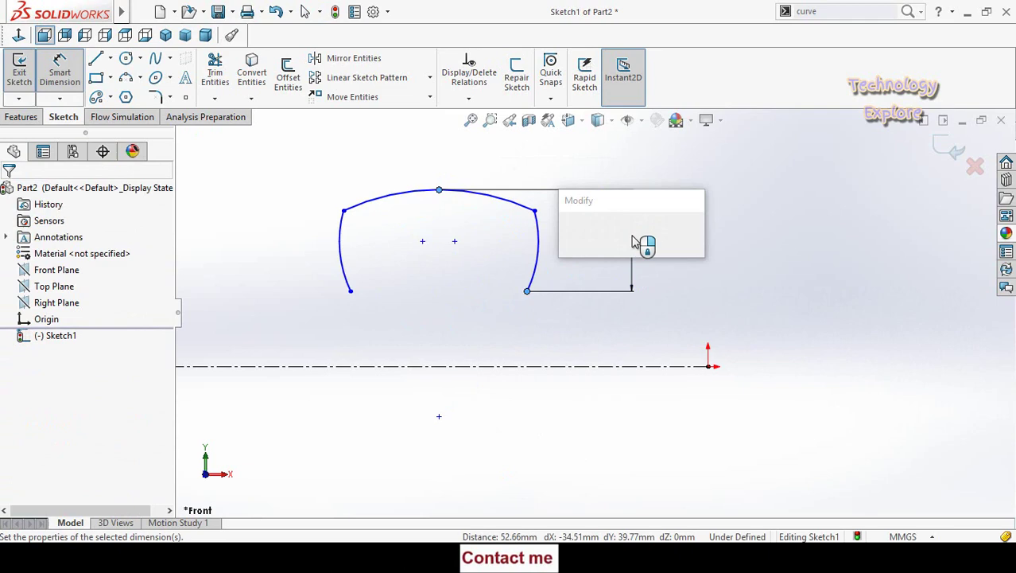
text(40)
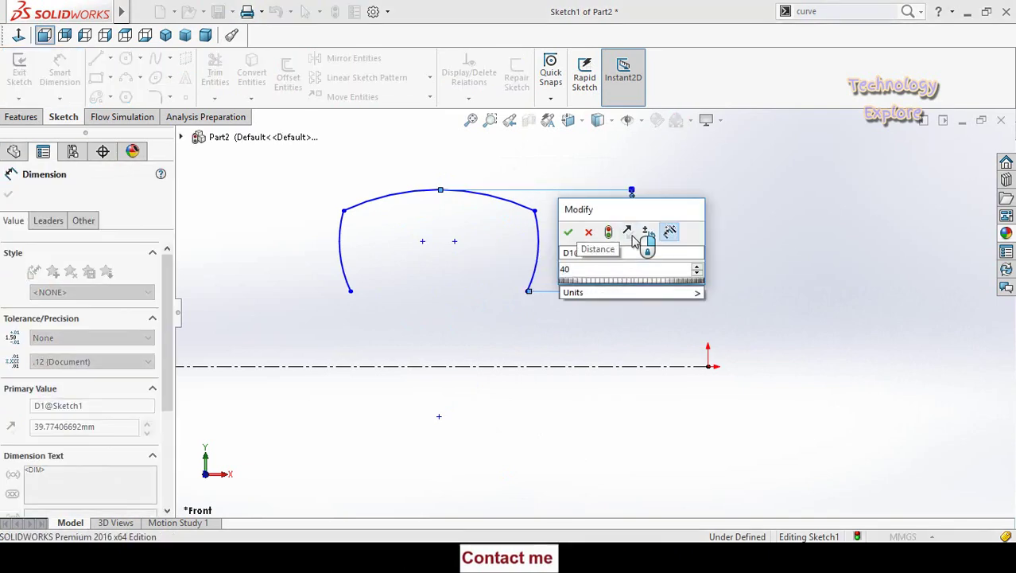
key(Return)
click(513, 305)
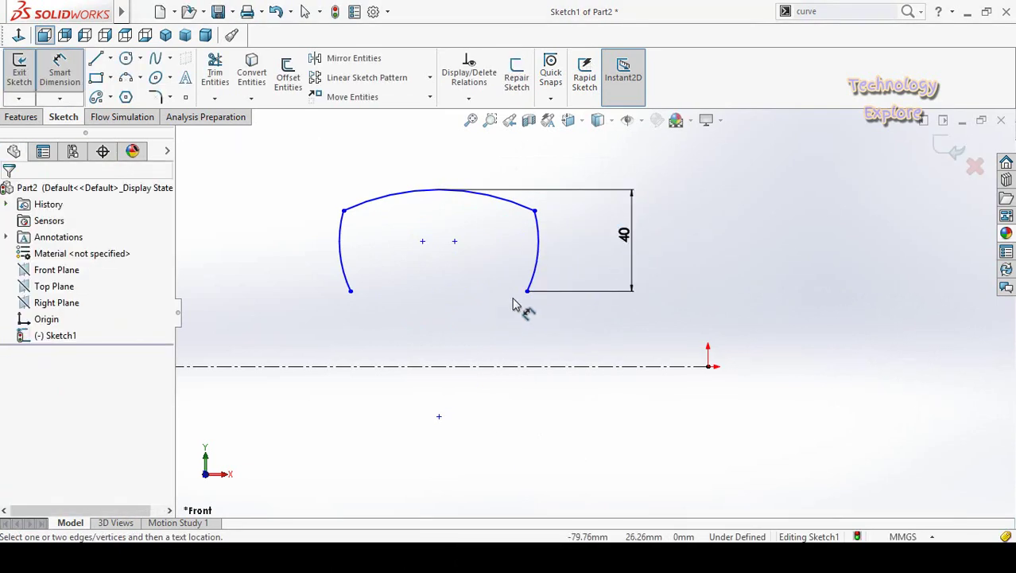
click(528, 292)
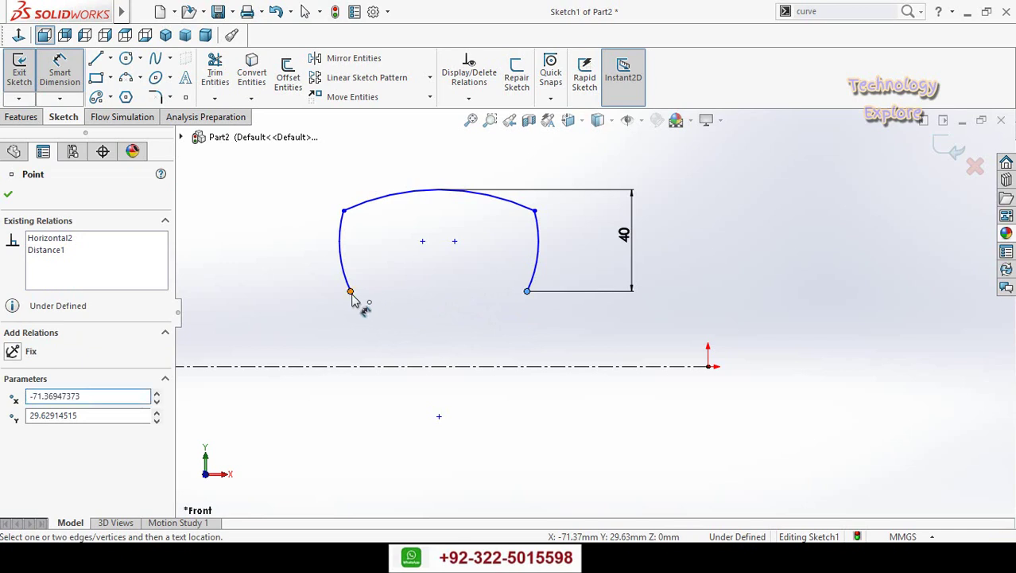
click(350, 291)
click(415, 318)
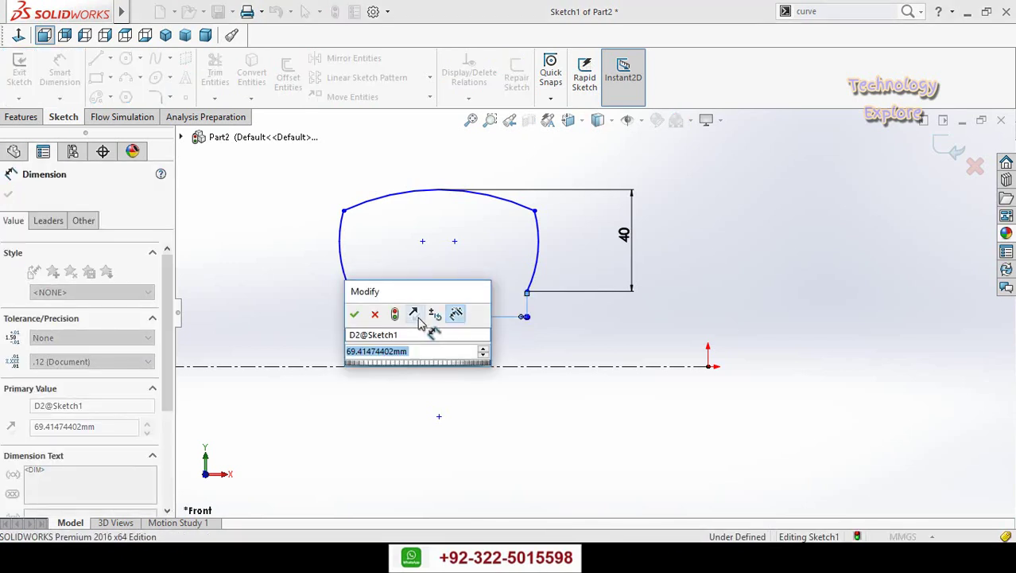
text(70)
key(Return)
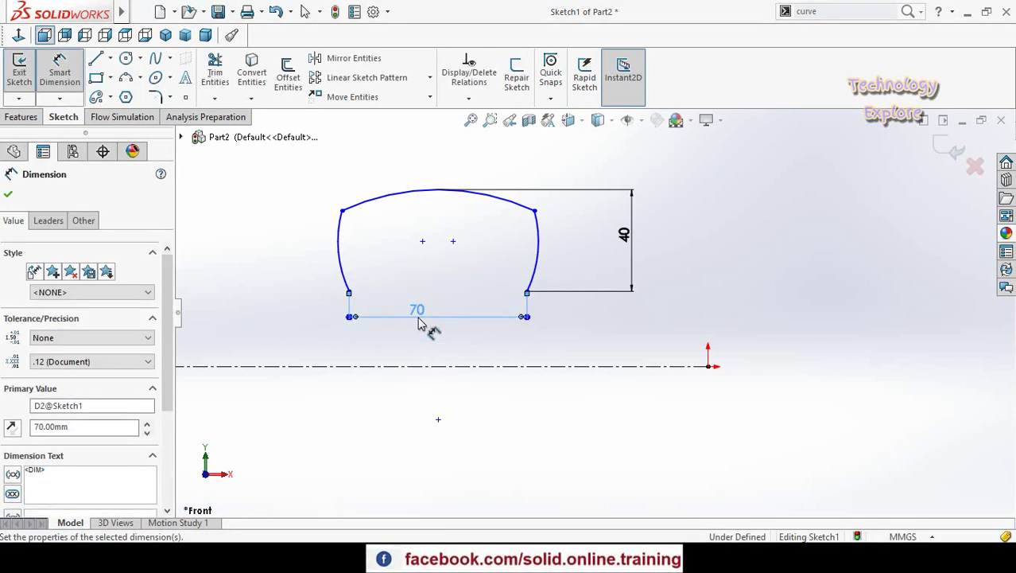
click(454, 280)
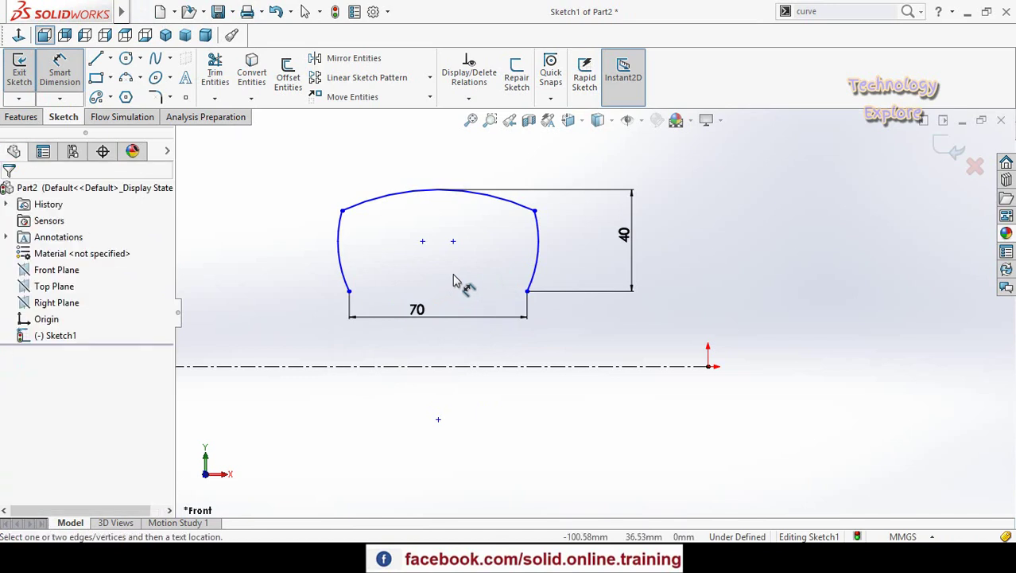
Dimension the top width to 75 mm and the diameter about the centerline to 200
click(534, 212)
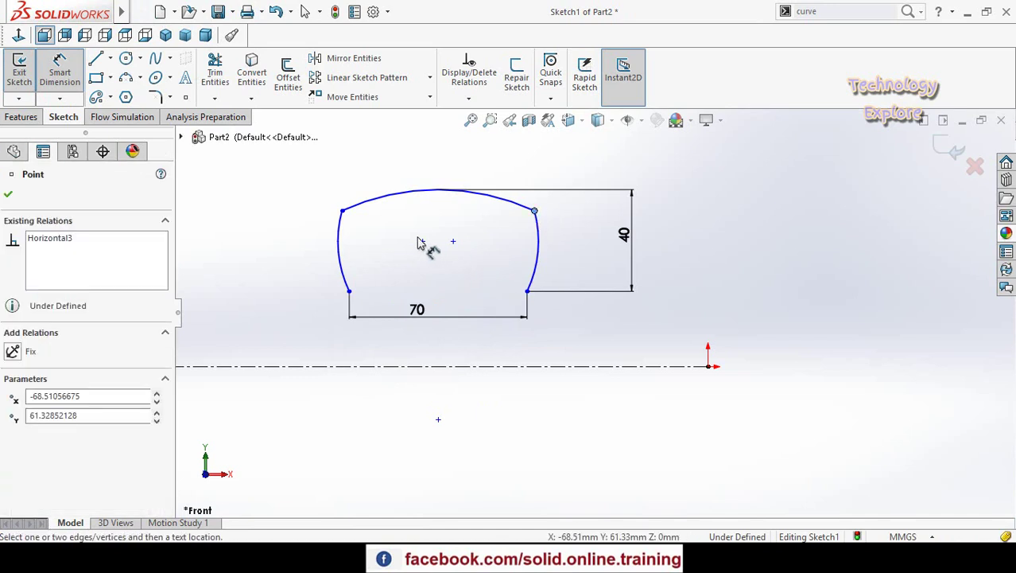
click(343, 211)
click(428, 158)
text(75)
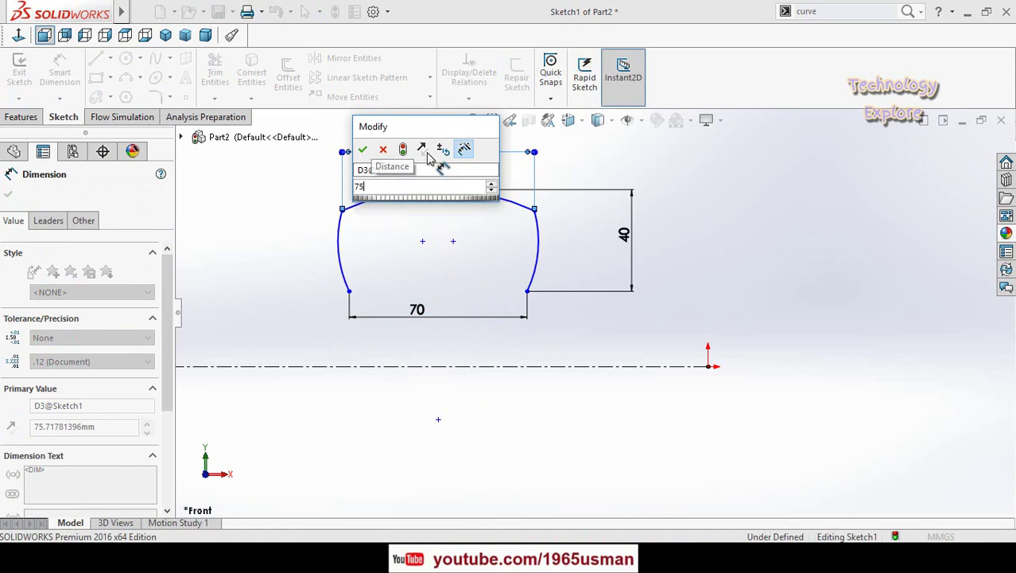
key(Return)
click(320, 257)
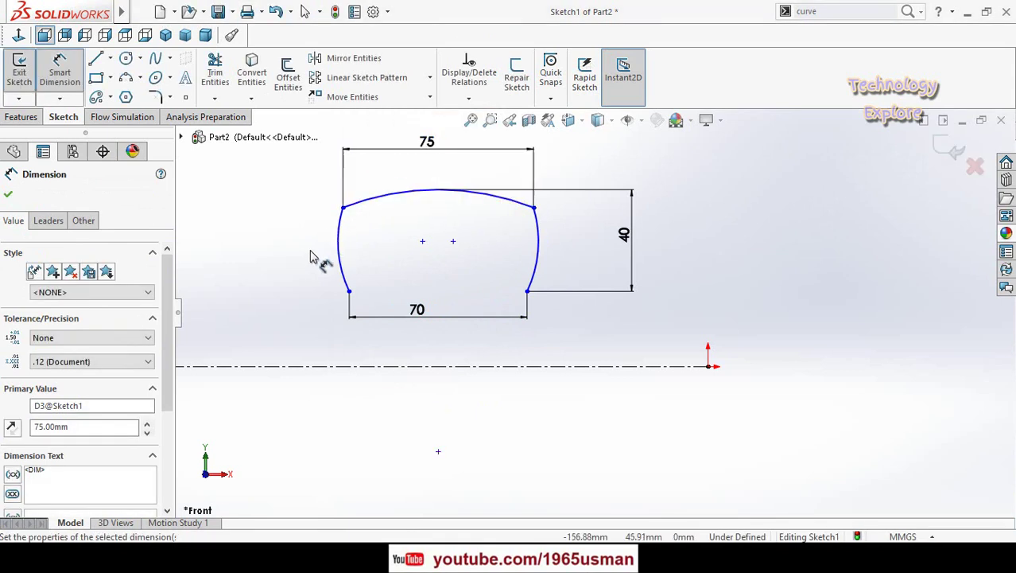
scroll(591, 346, up, 2)
scroll(591, 347, down, 2)
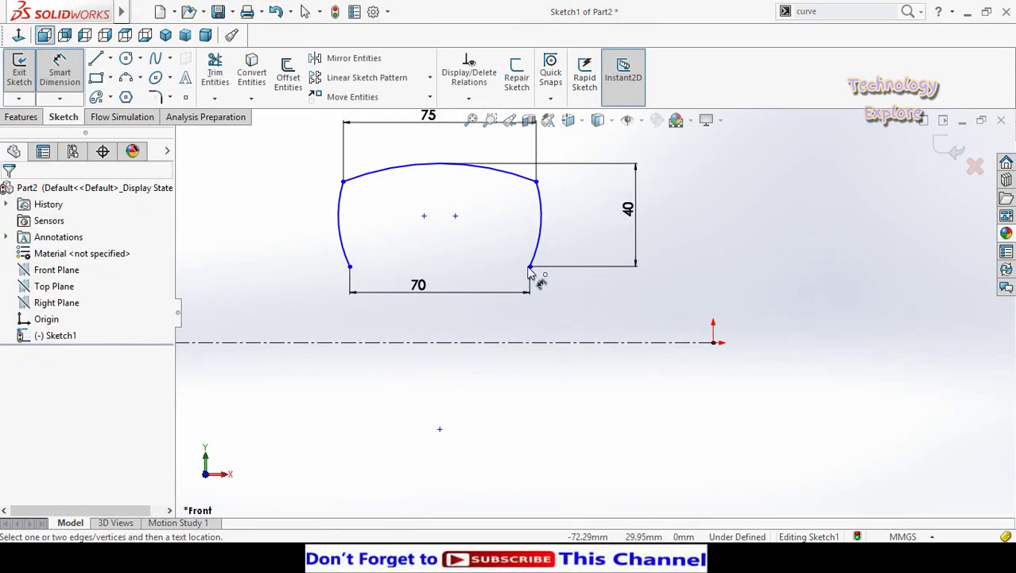
click(440, 167)
scroll(530, 337, up, 3)
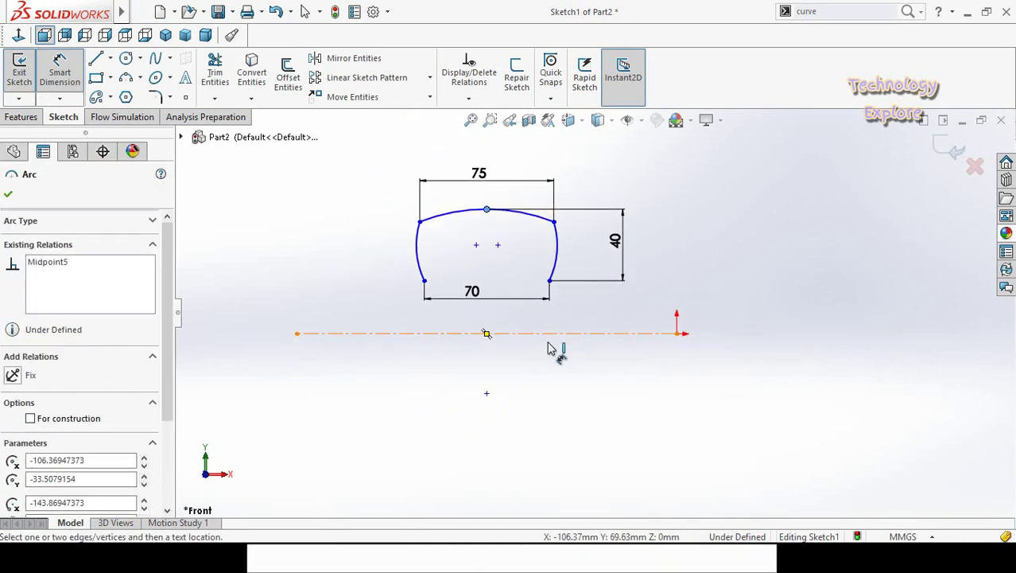
click(571, 327)
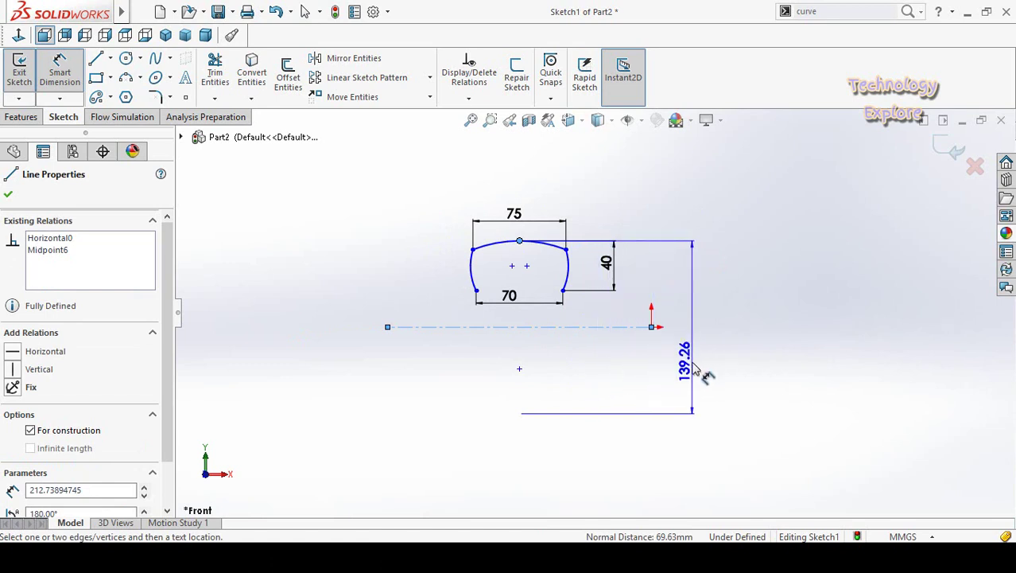
click(695, 368)
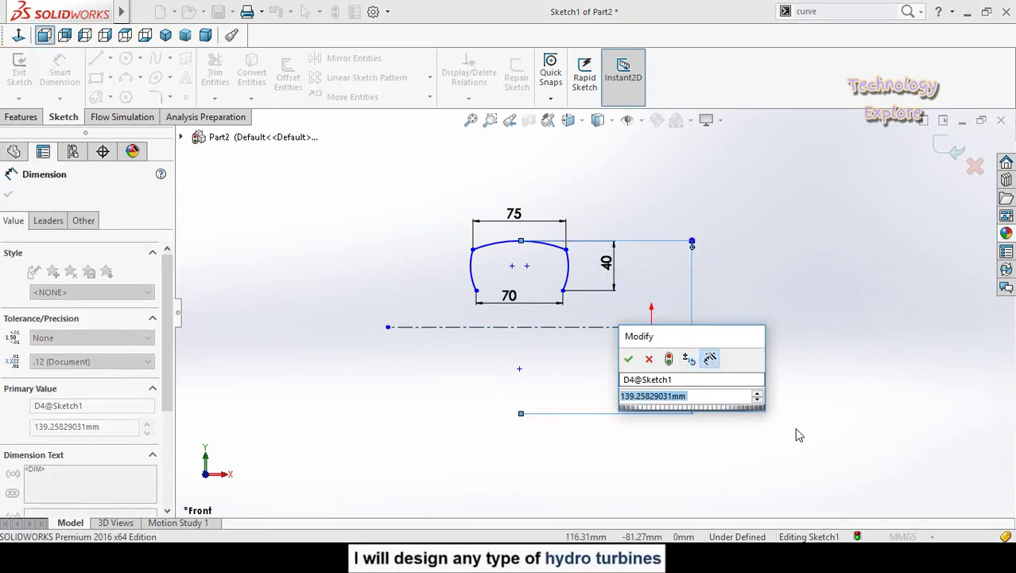
text(200)
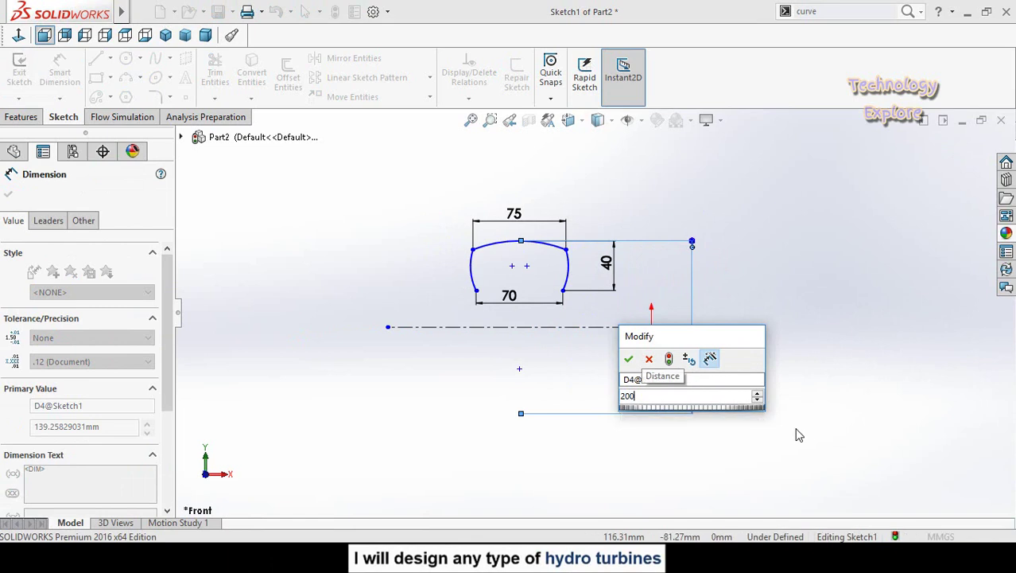
key(Return)
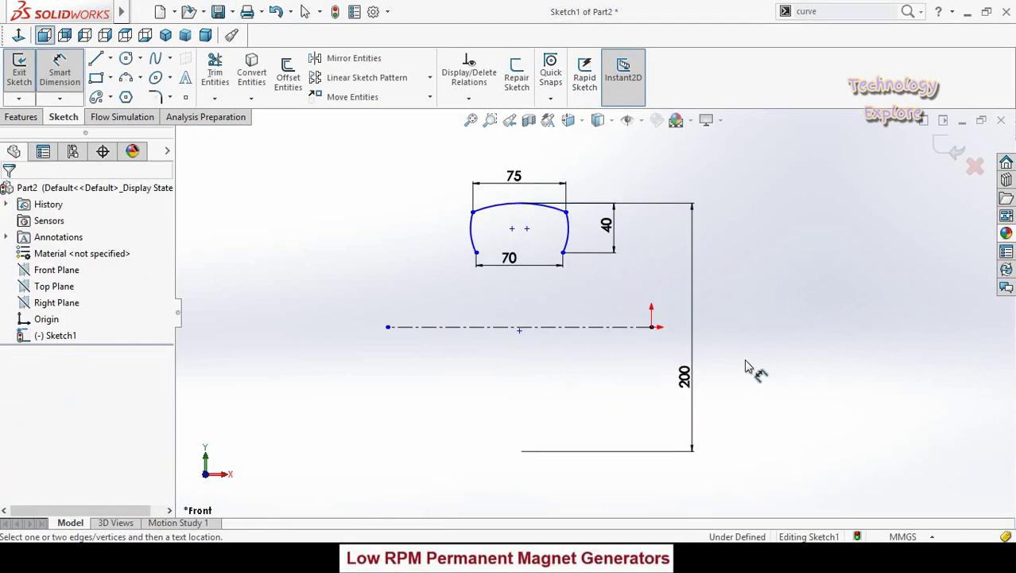
Fit the sketch in view, start Revolved Boss/Base, and move the auto-close sketch prompt aside
key(Escape)
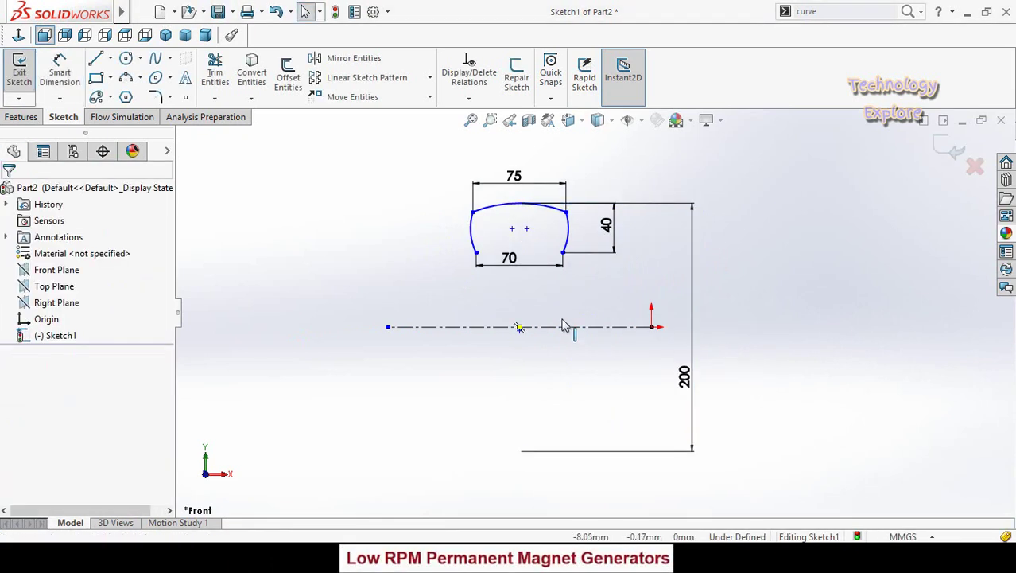
click(18, 119)
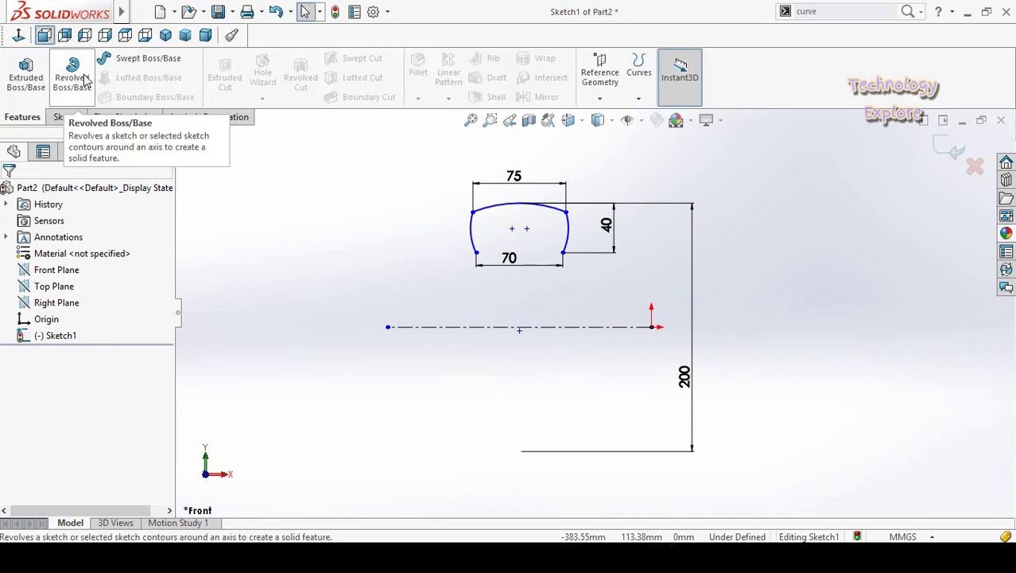
key(z)
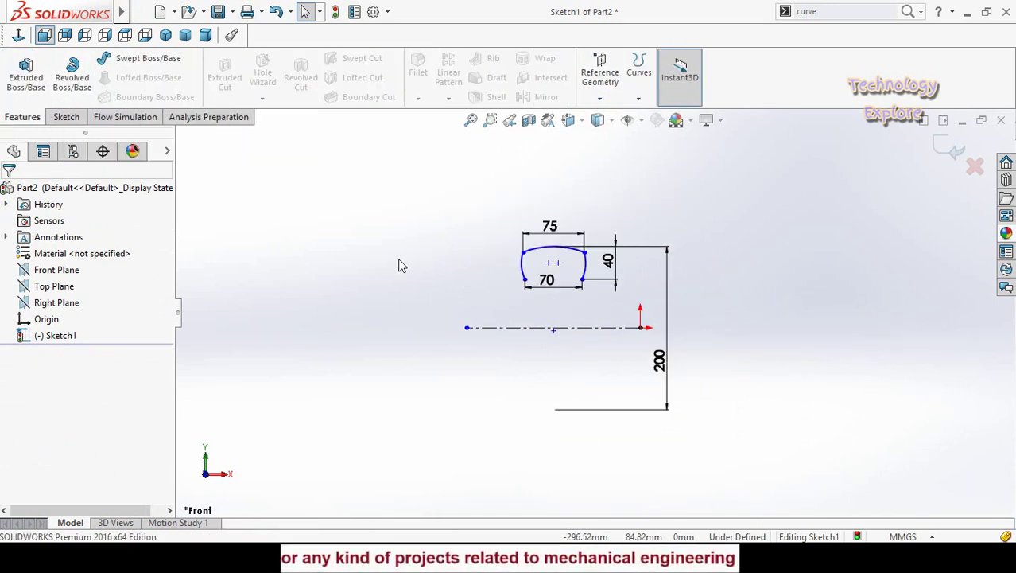
click(70, 79)
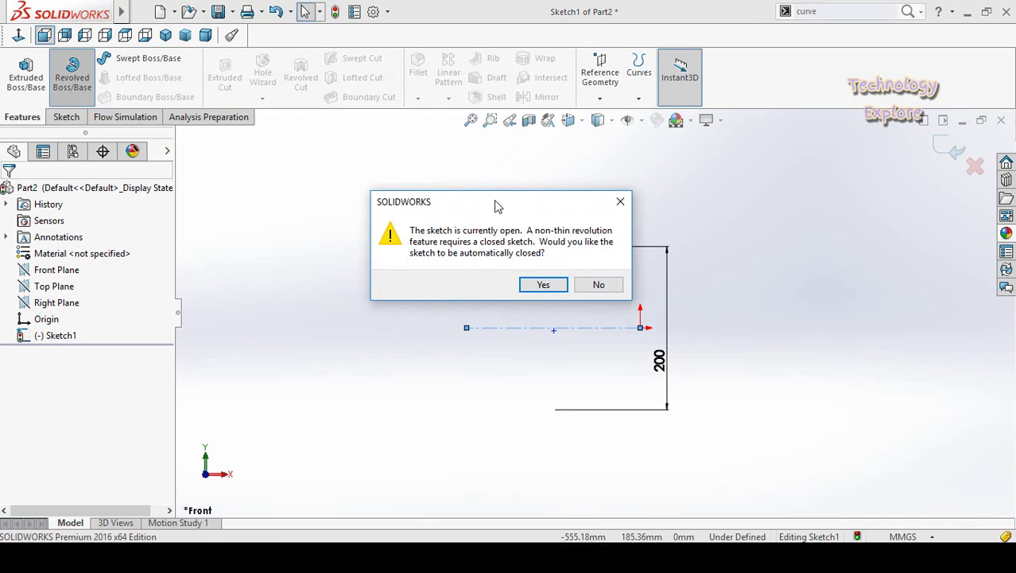
drag(511, 209, 334, 154)
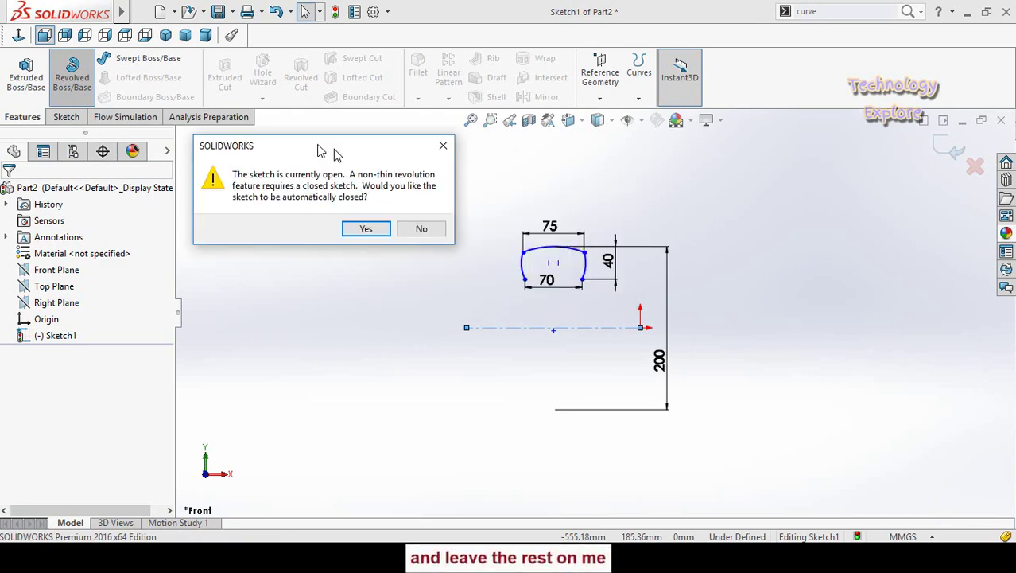
Decline auto-closing and revolve the profile 360° as a 20 mm thin feature
click(421, 230)
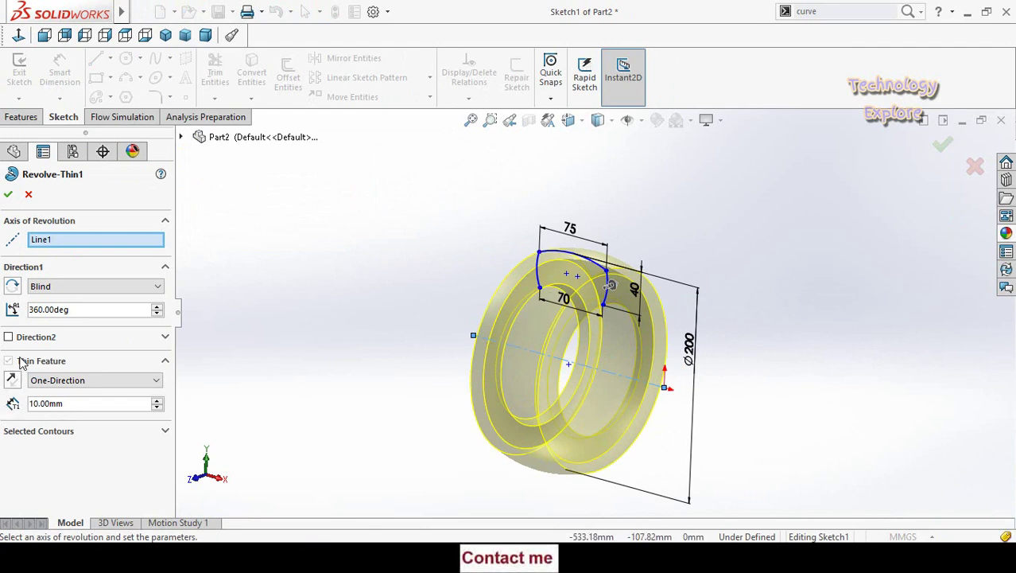
double_click(88, 404)
text(20)
key(Return)
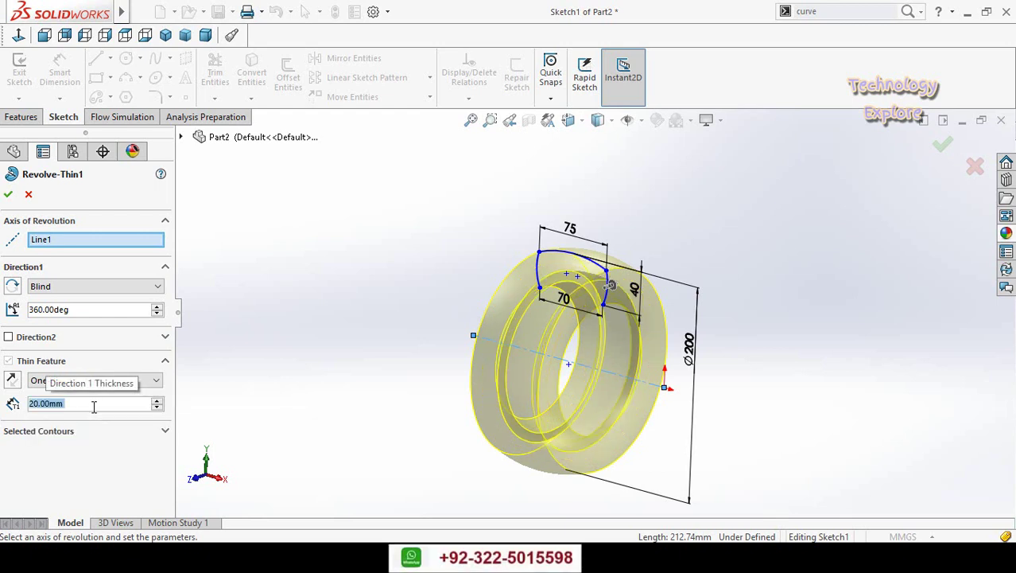
click(9, 194)
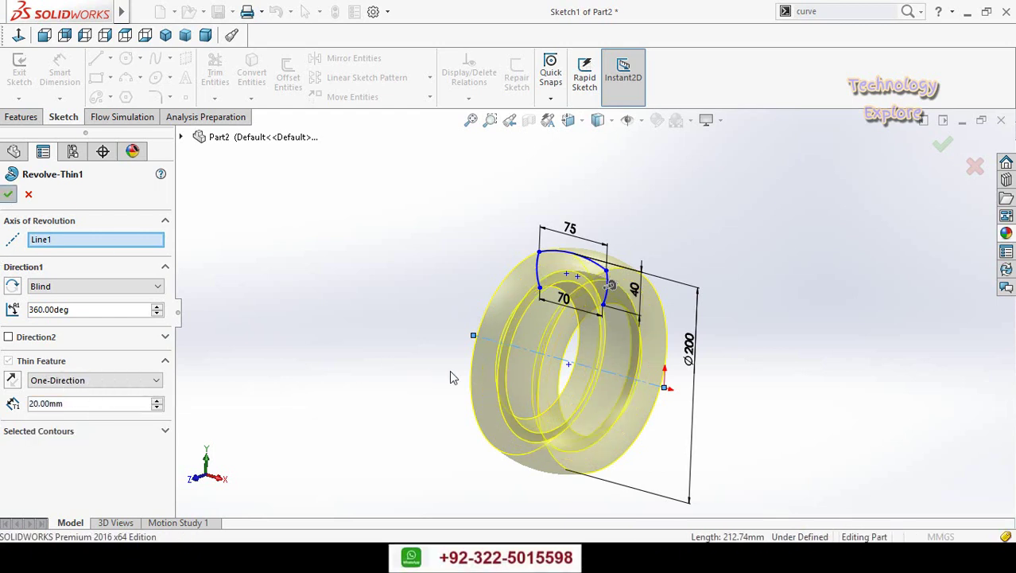
middle_drag(389, 368, 360, 279)
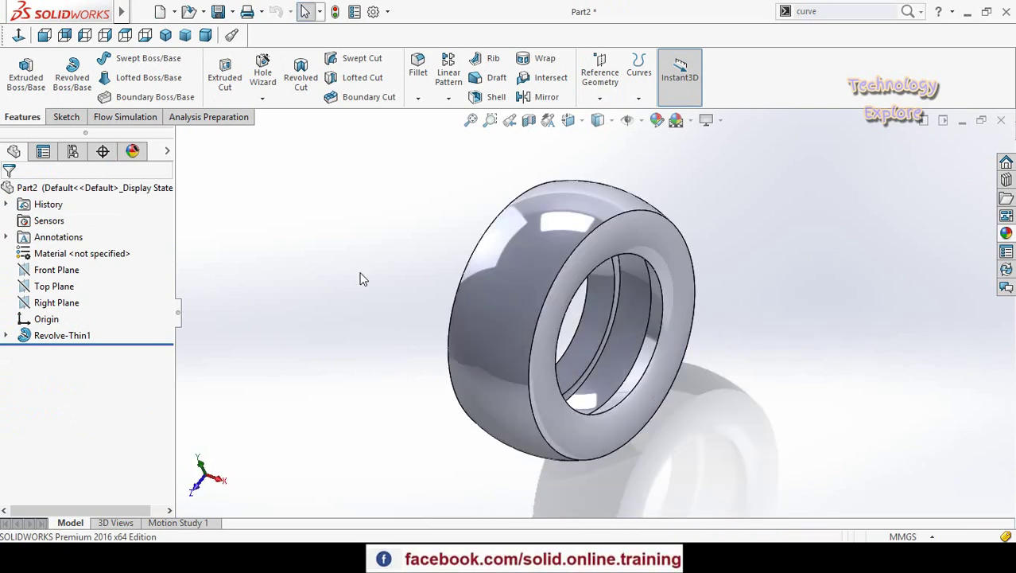
Draw a first Spline on Surface across the tire's tread from edge to edge
click(66, 117)
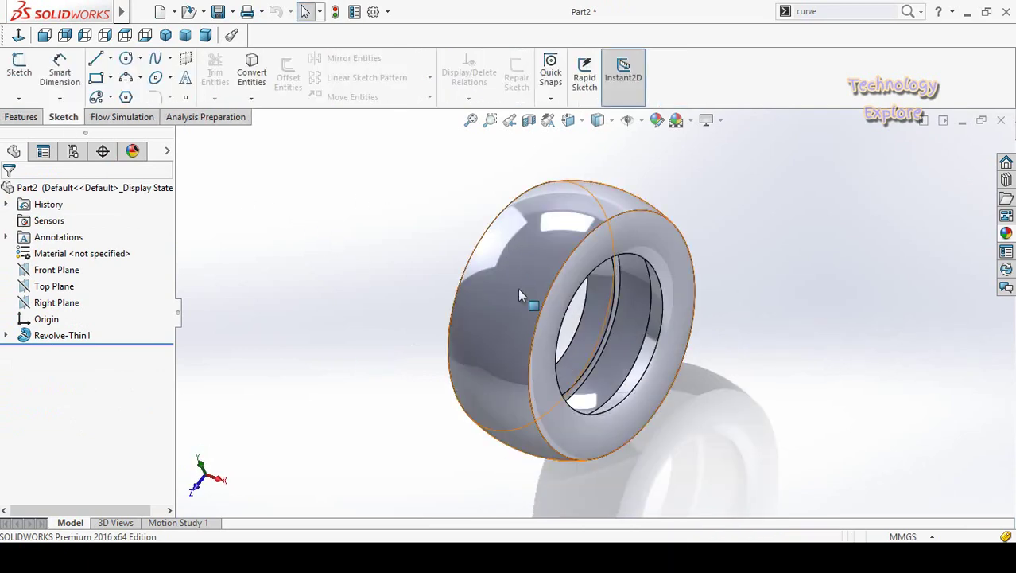
click(171, 60)
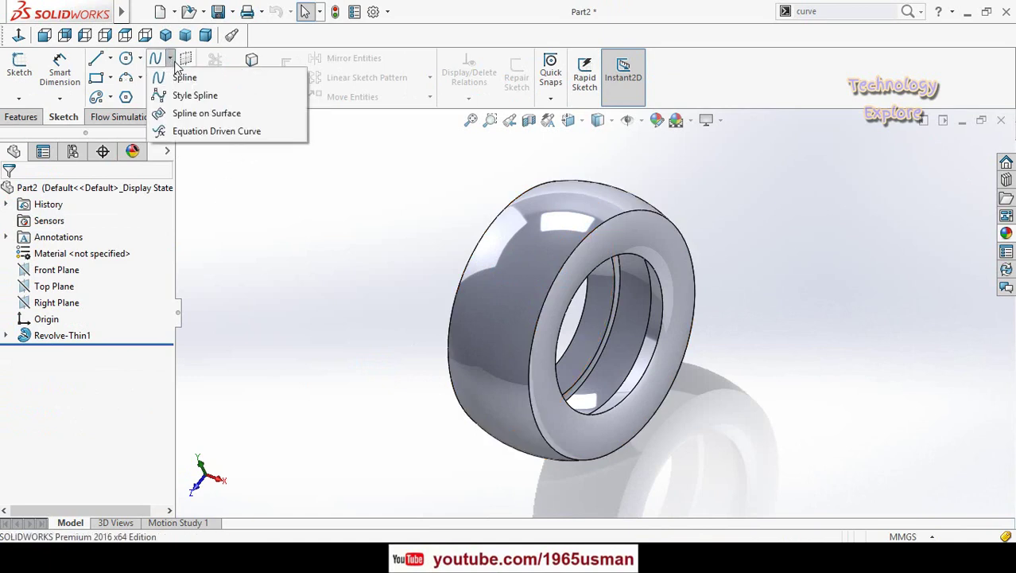
click(199, 114)
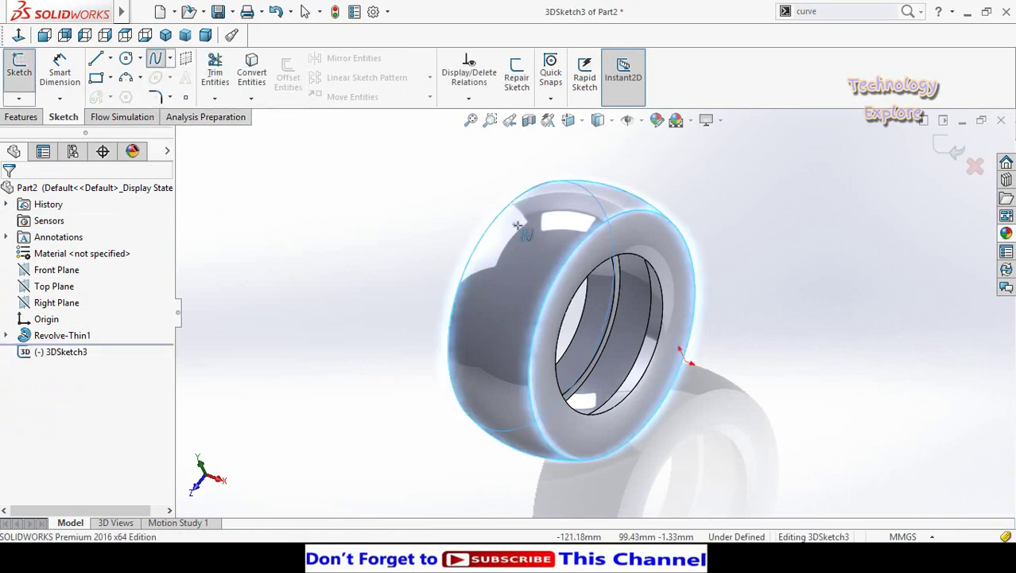
middle_drag(517, 225, 527, 275)
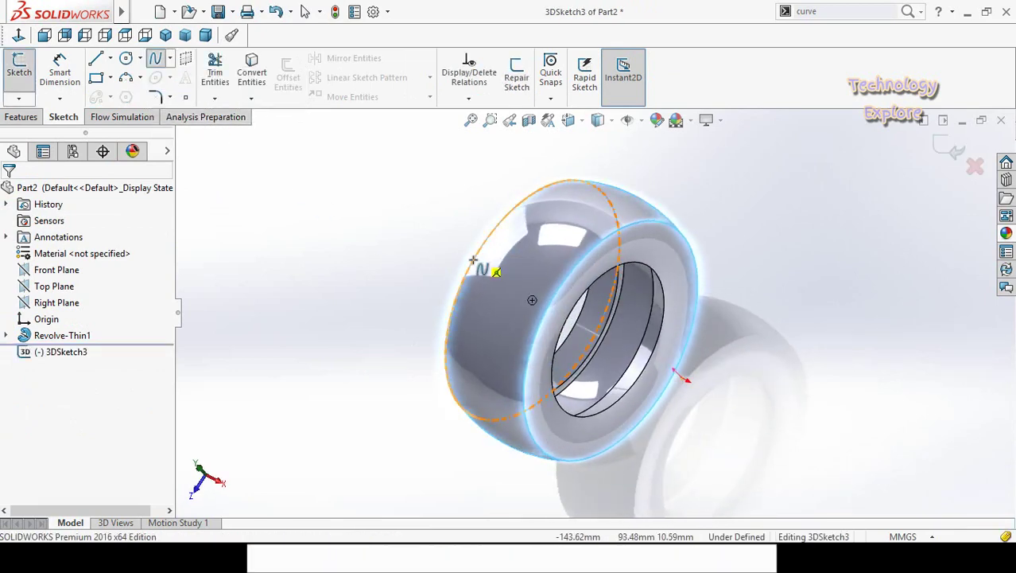
click(473, 260)
click(506, 248)
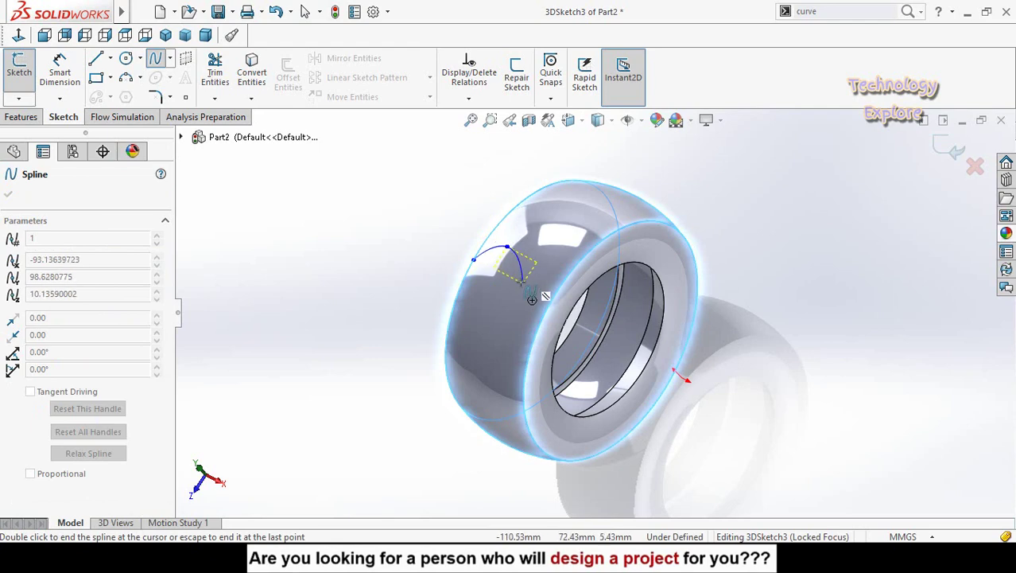
click(532, 282)
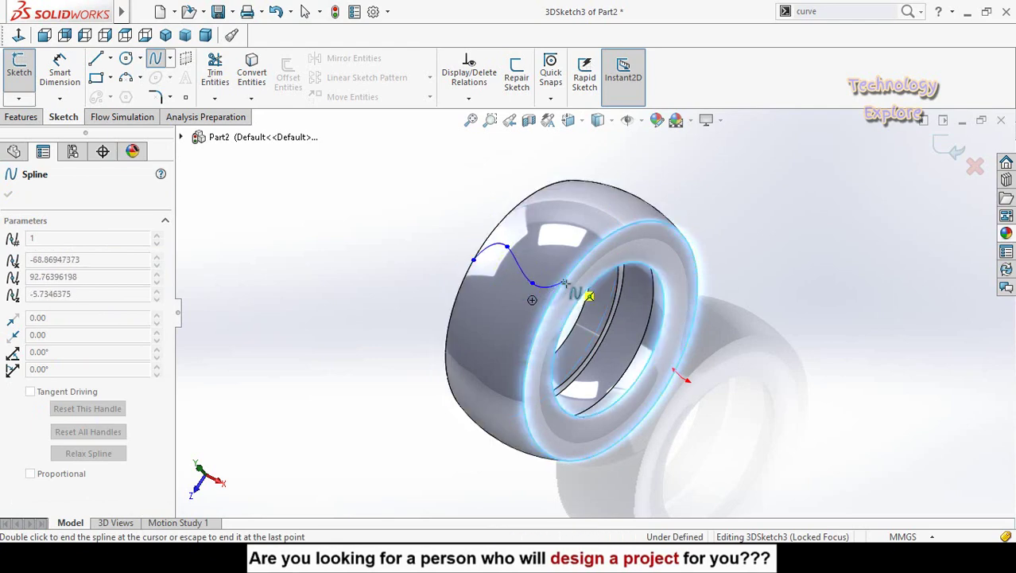
double_click(564, 280)
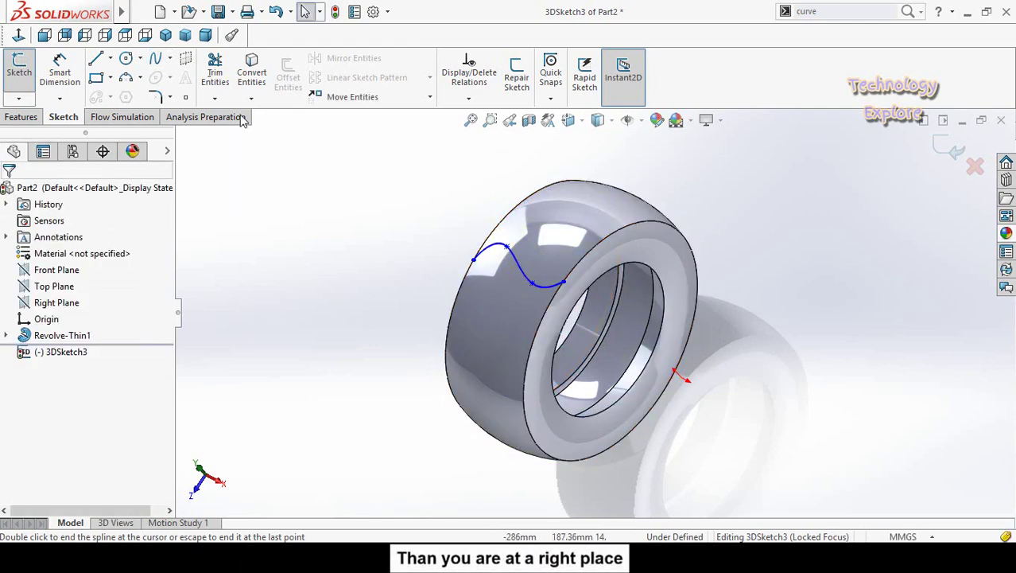
Draw a second spline on the tread surface running beside the first
click(171, 58)
click(159, 114)
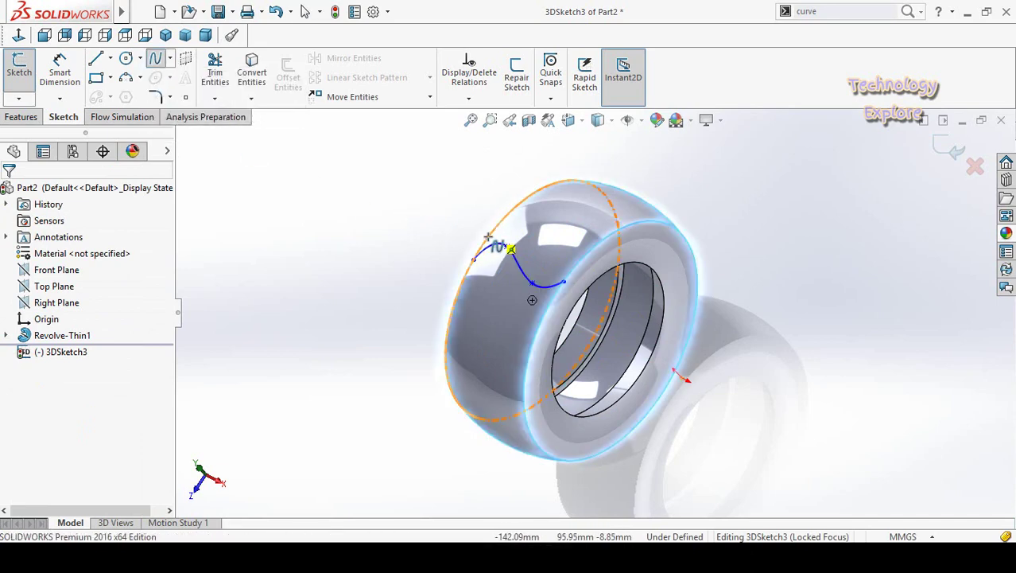
click(488, 237)
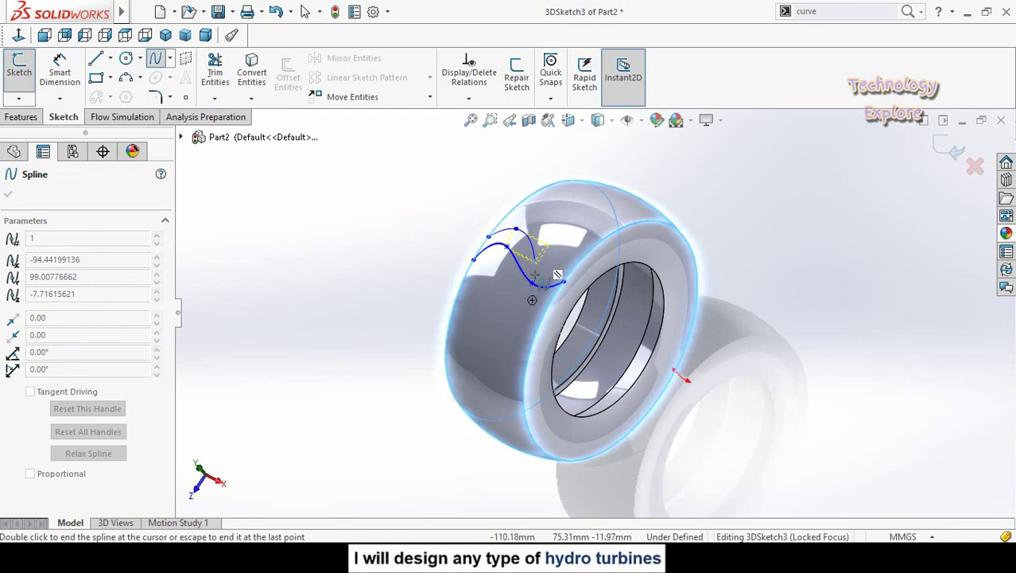
click(560, 284)
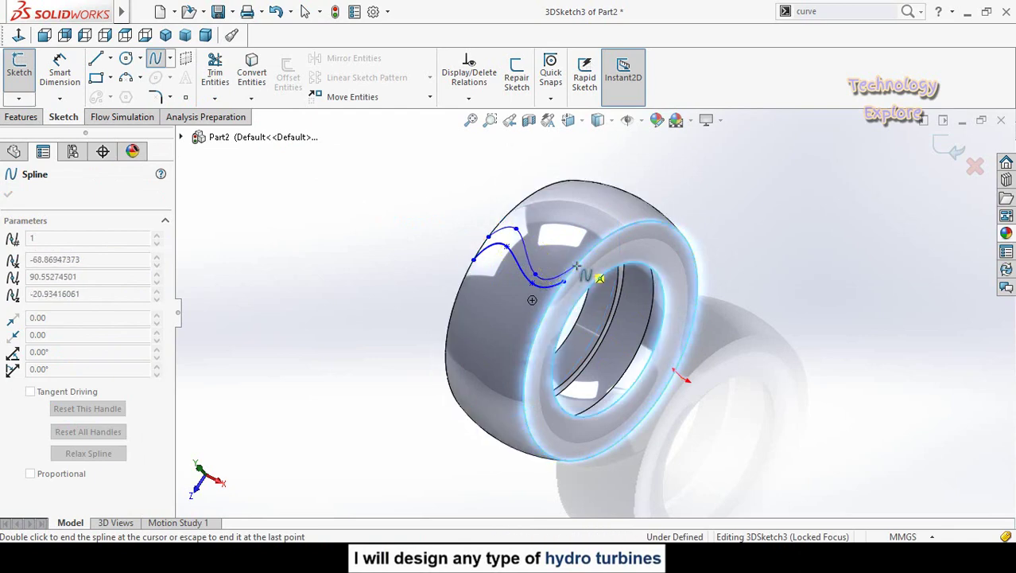
key(Escape)
middle_drag(403, 271, 427, 301)
Apply Along X relations to the end points of the lower and upper tread splines
scroll(569, 304, down, 5)
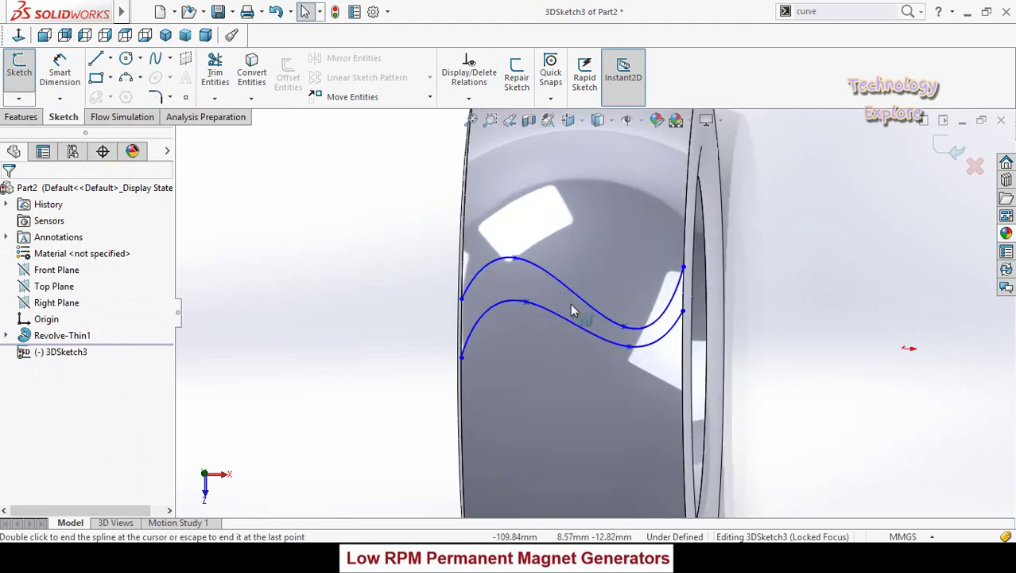
scroll(732, 327, down, 2)
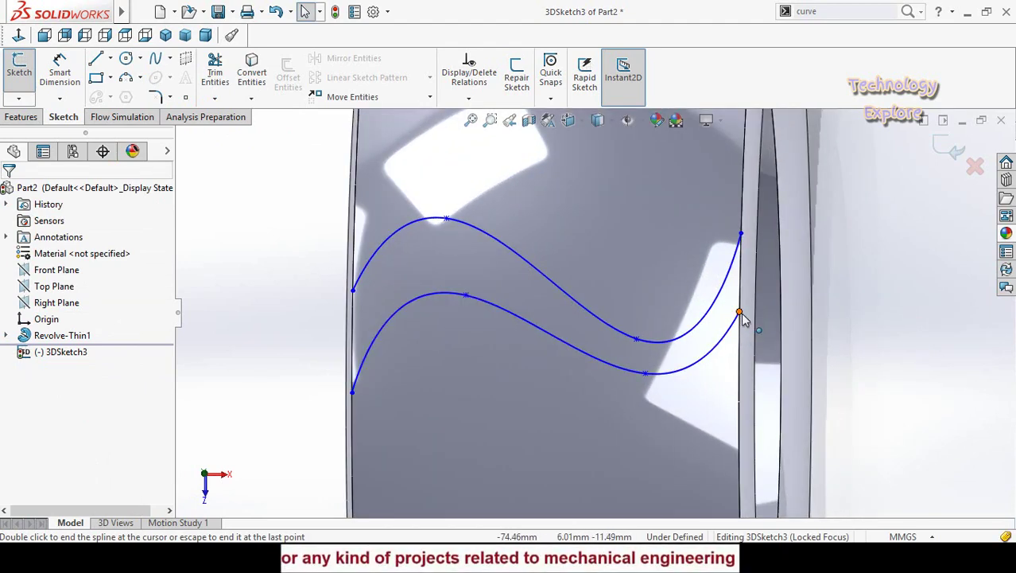
double_click(740, 312)
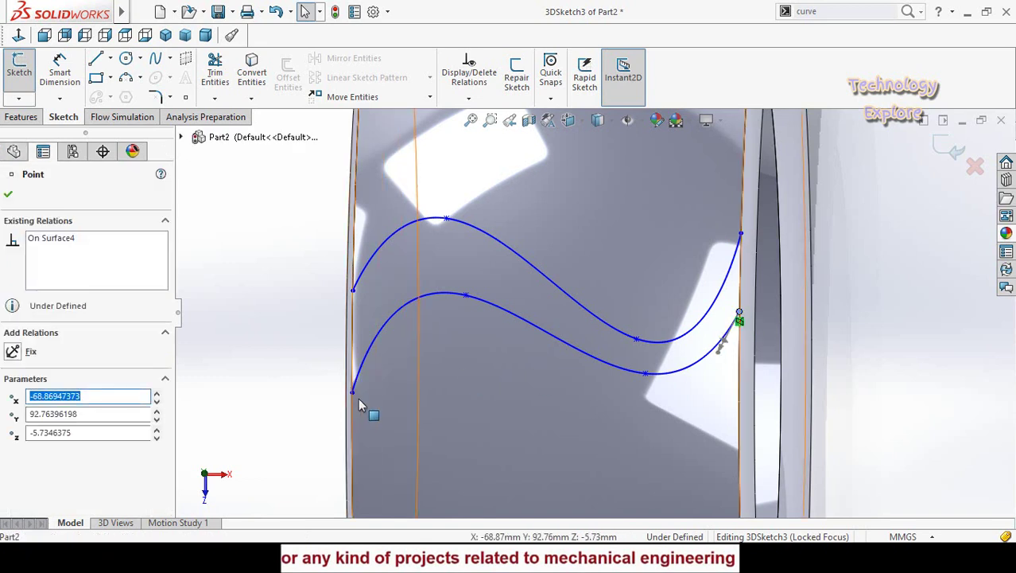
ctrl+click(352, 393)
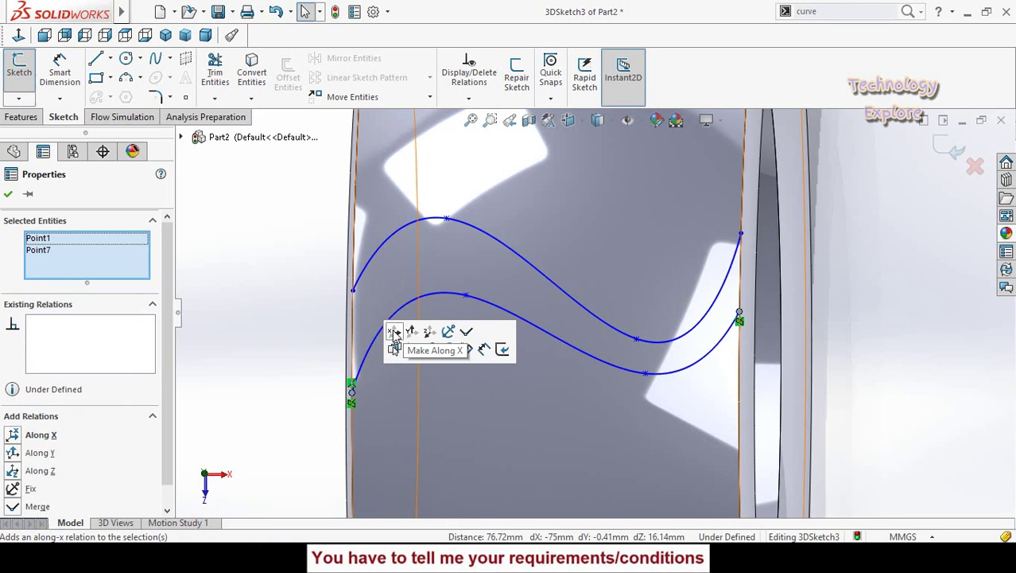
click(395, 334)
click(262, 342)
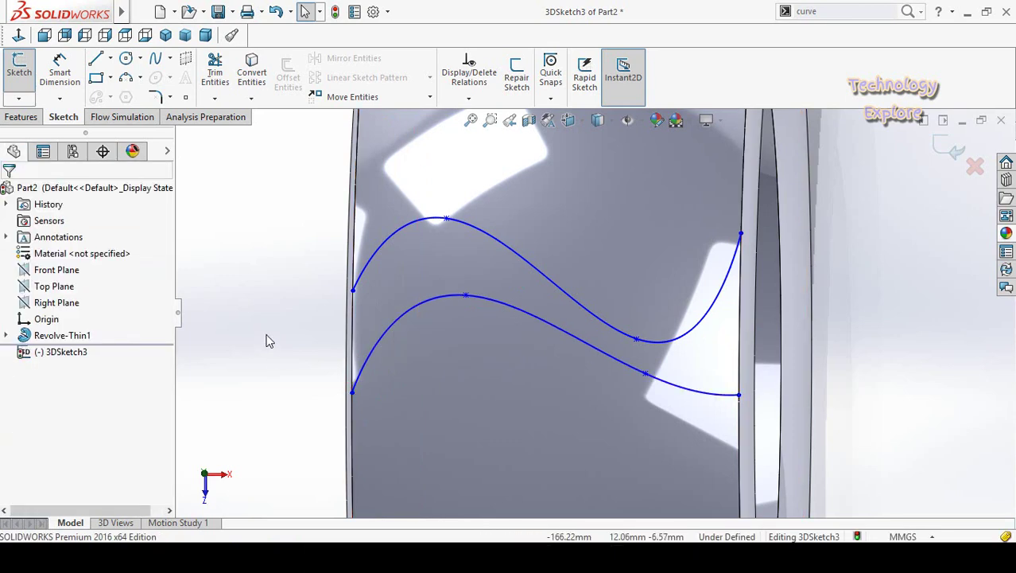
click(353, 290)
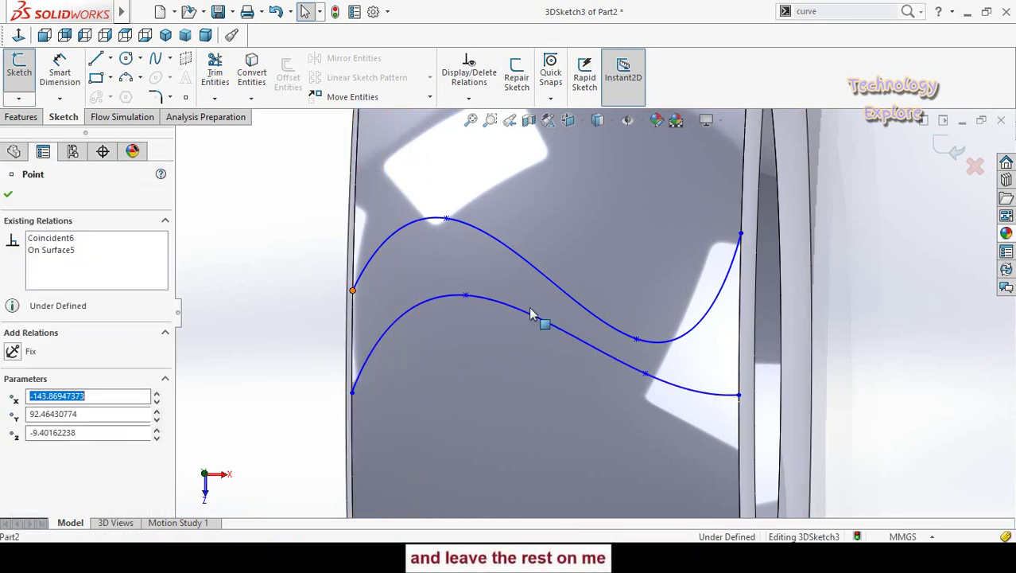
ctrl+click(741, 235)
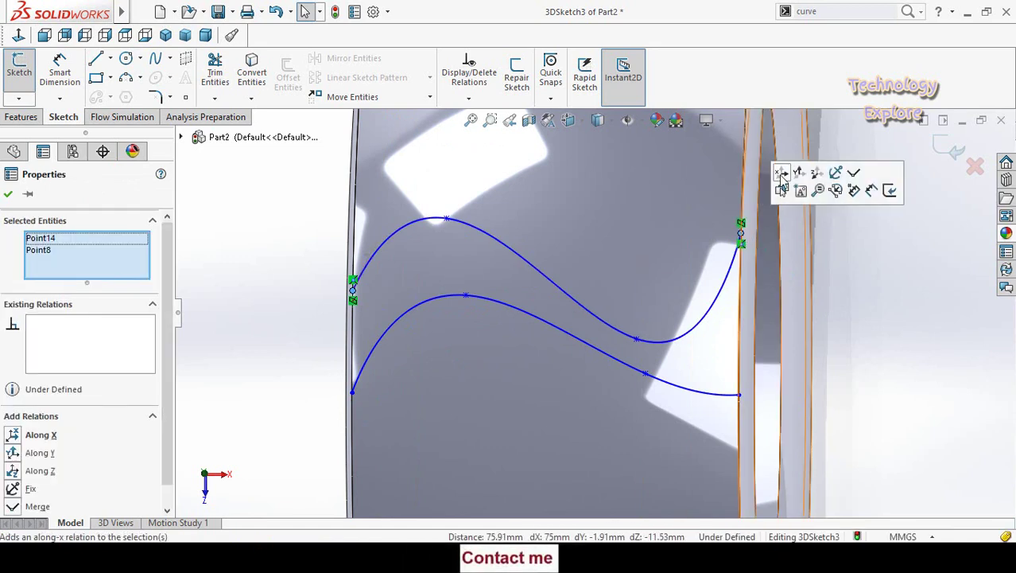
click(783, 175)
click(864, 323)
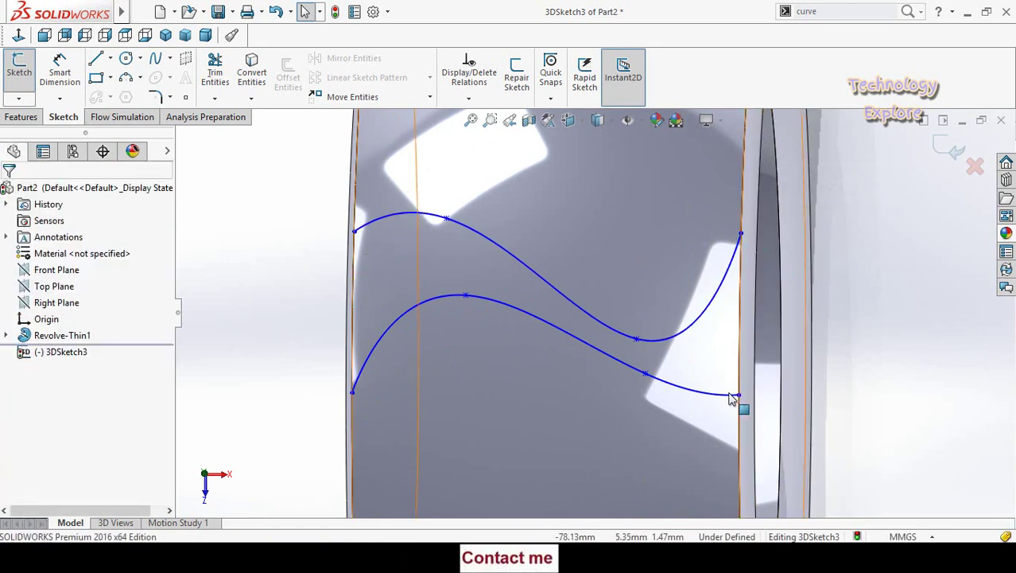
Drag the splines' end, peak and trough points to reshape them into matching parallel wave curves
drag(739, 391, 734, 320)
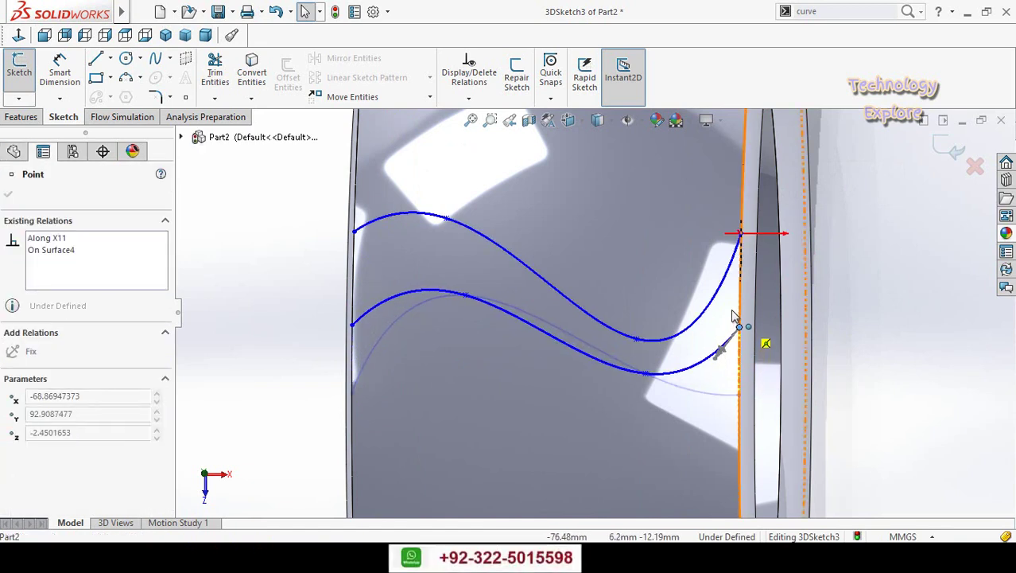
click(300, 360)
drag(355, 230, 351, 297)
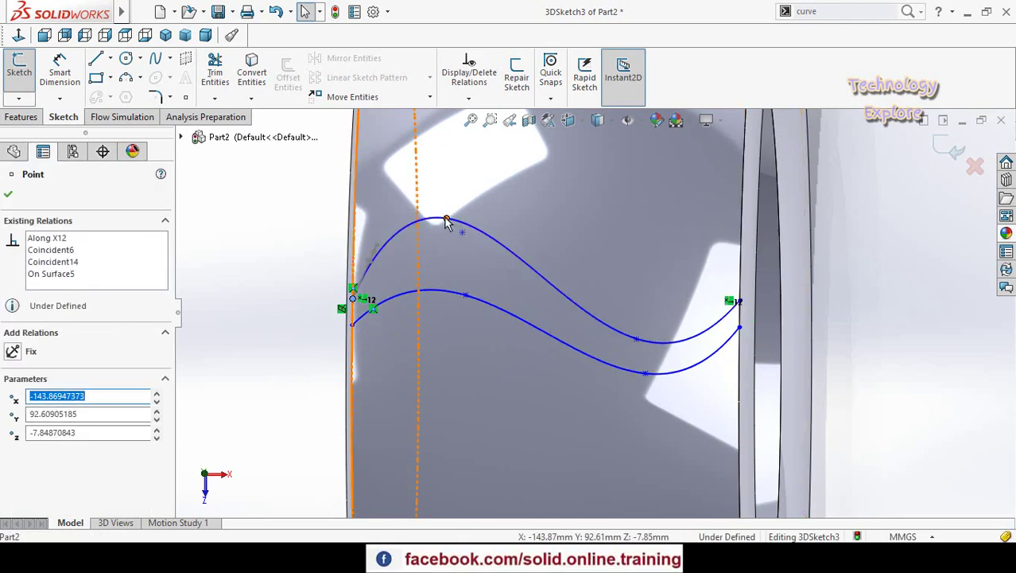
drag(447, 222, 429, 263)
drag(465, 295, 428, 285)
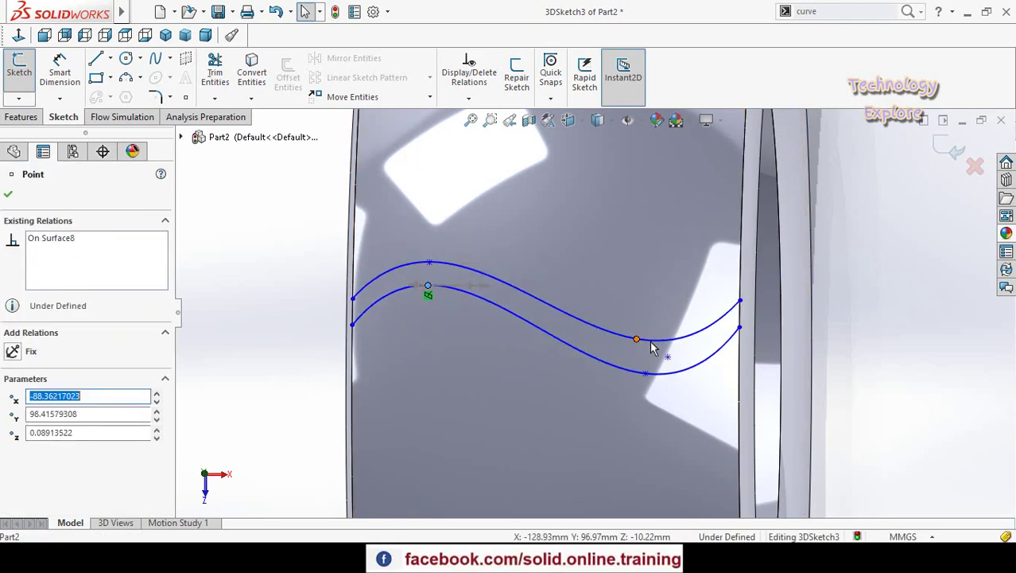
drag(650, 340, 653, 356)
drag(352, 298, 358, 220)
scroll(366, 294, up, 2)
click(362, 311)
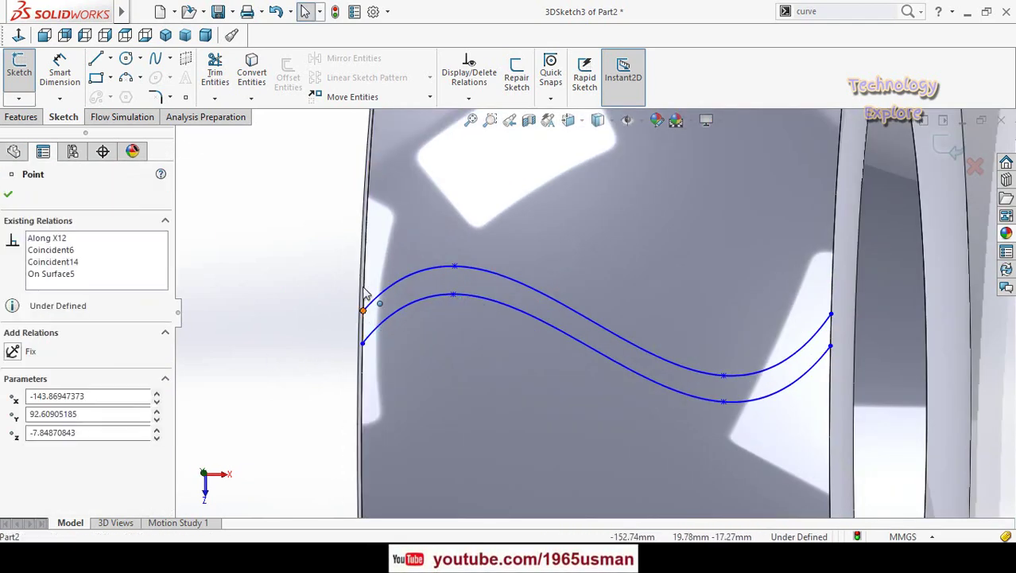
drag(366, 295, 477, 262)
drag(715, 364, 710, 300)
drag(456, 267, 459, 205)
click(725, 309)
middle_drag(732, 311, 629, 374)
click(352, 322)
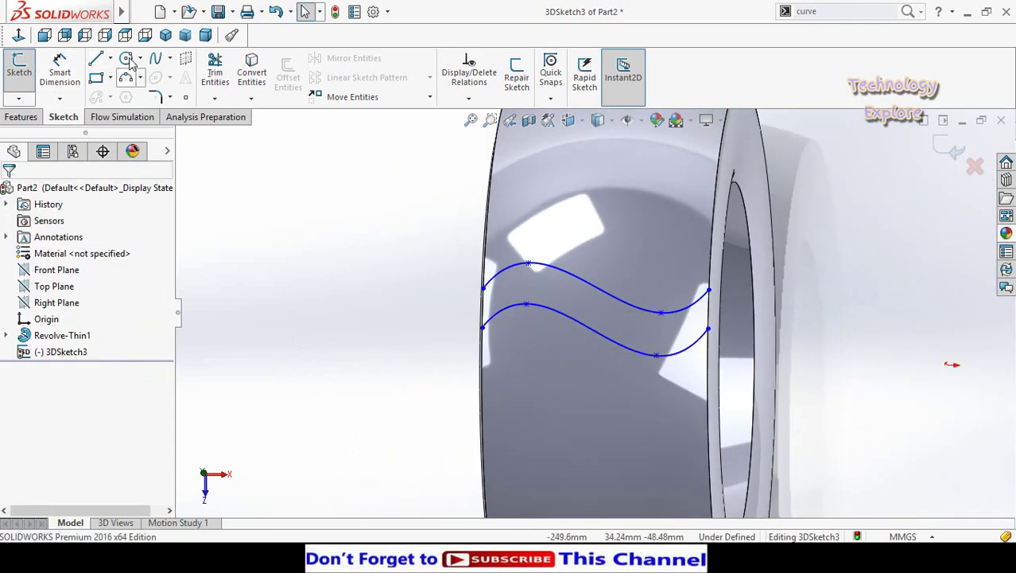
Join the two splines' left ends with a 3-point arc
click(126, 82)
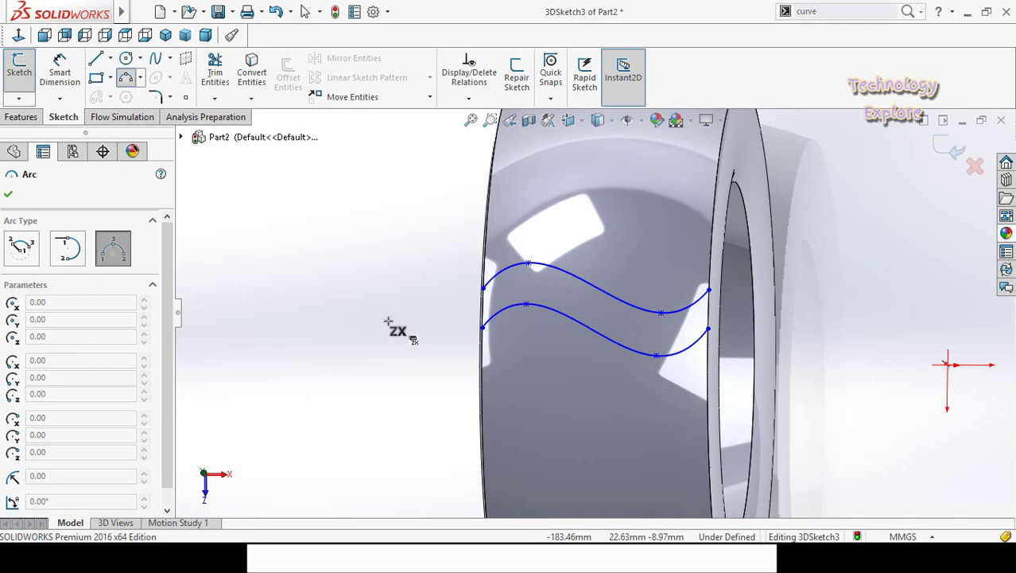
middle_drag(391, 324, 465, 311)
scroll(470, 306, down, 3)
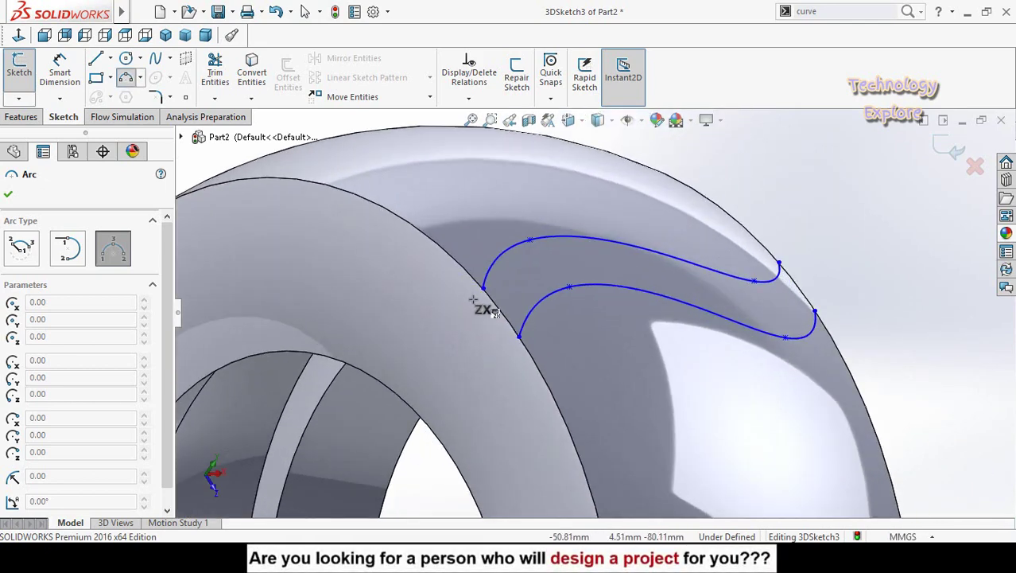
click(483, 289)
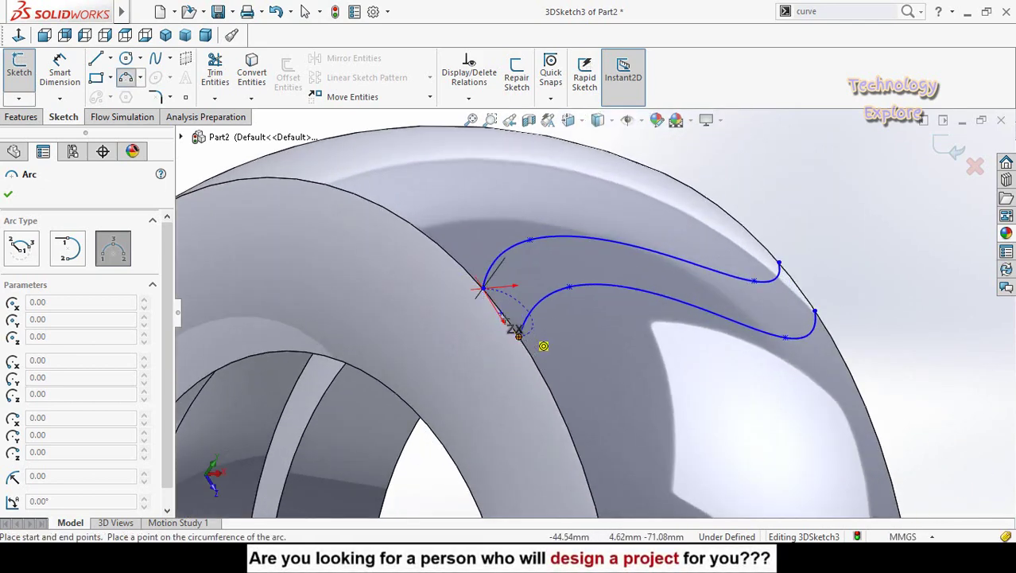
click(509, 322)
scroll(686, 352, up, 3)
Add a second arc joining the splines' right ends to close the loop
middle_drag(685, 351, 837, 346)
scroll(776, 318, down, 3)
click(734, 291)
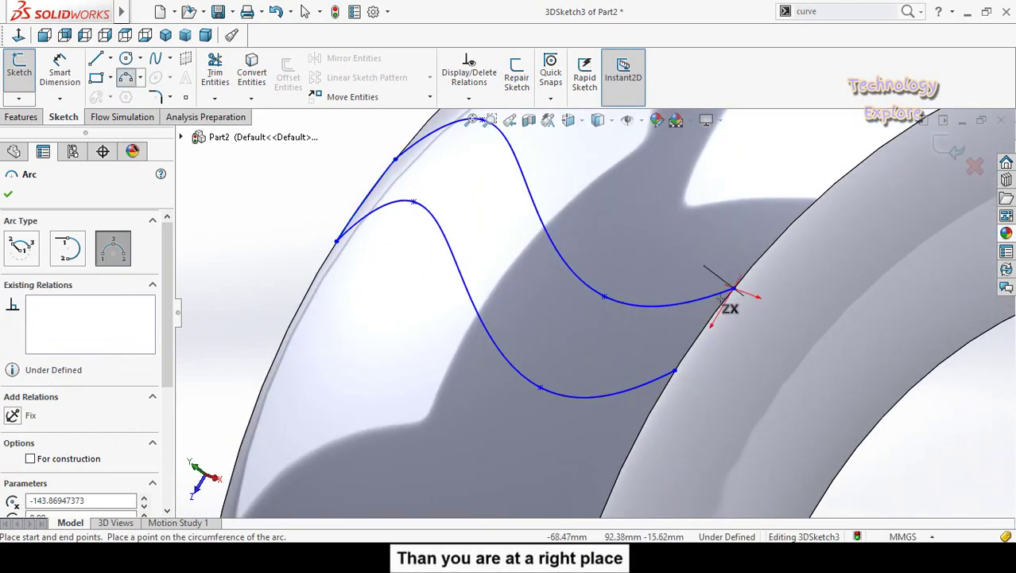
click(675, 370)
click(685, 352)
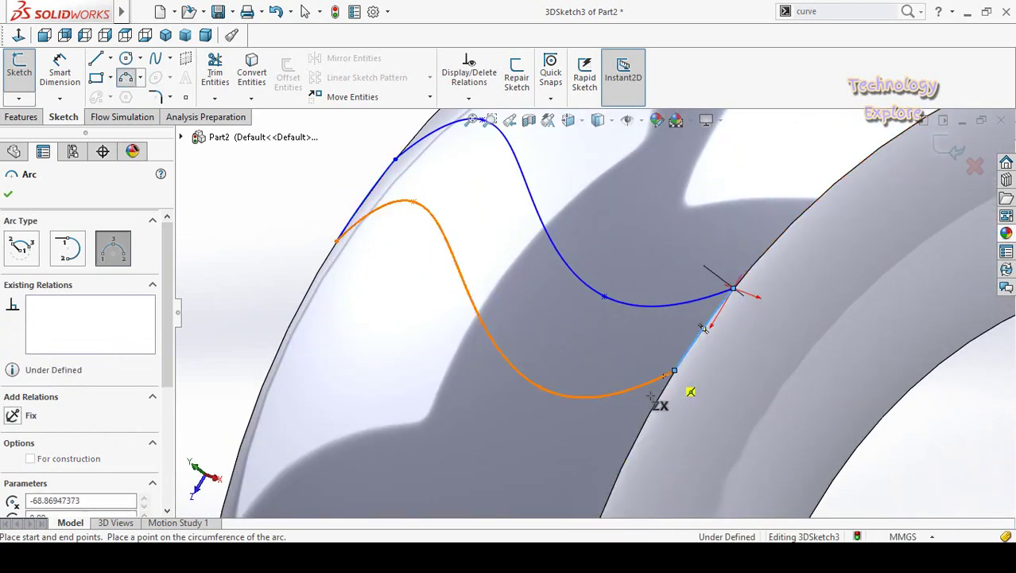
scroll(657, 403, up, 5)
middle_drag(426, 345, 509, 286)
key(Escape)
scroll(439, 351, up, 3)
scroll(692, 278, down, 3)
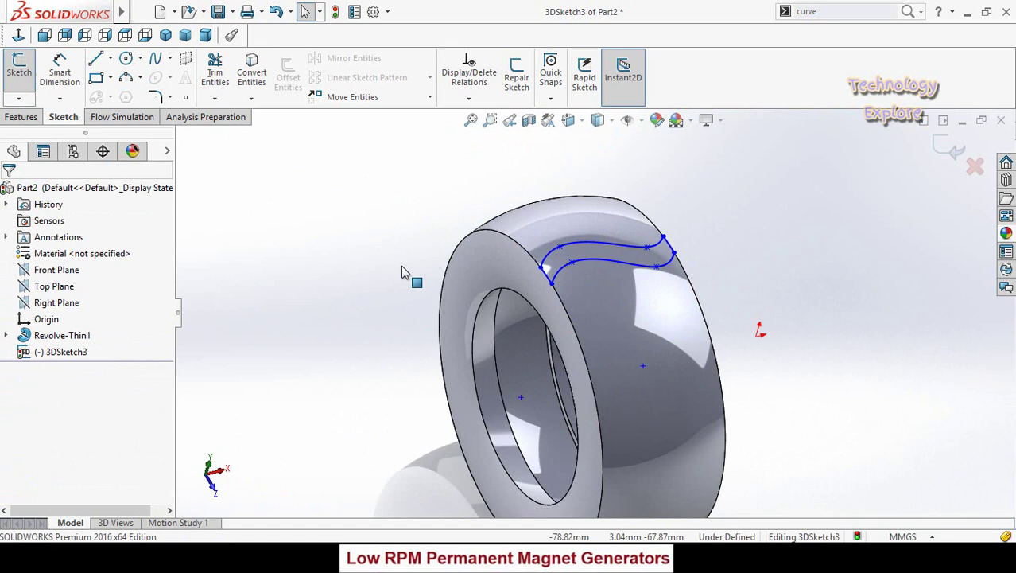
Start an extruded cut of the tread sketch toward reversed Top Plane, Blind 15 mm deep
click(20, 117)
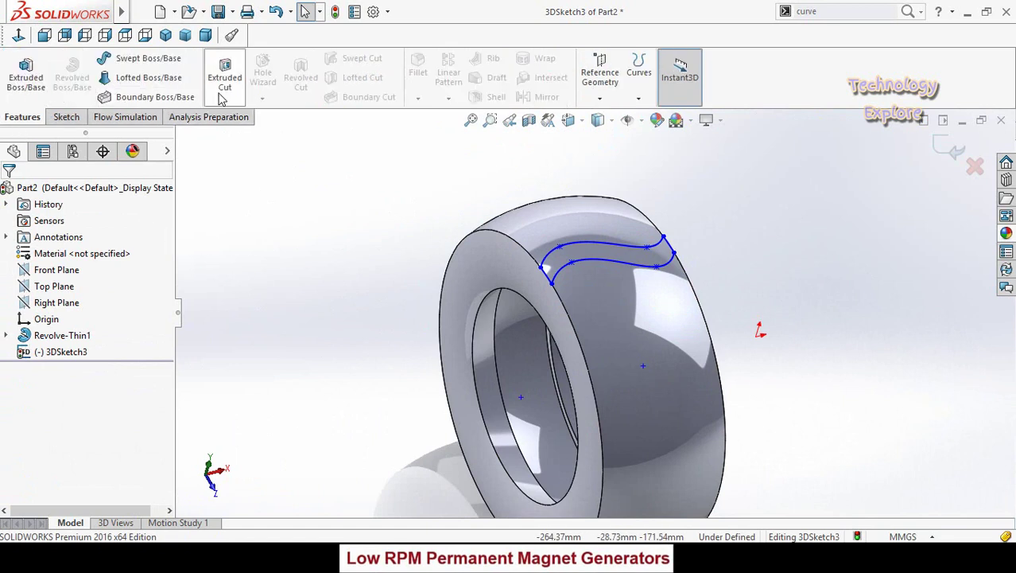
click(222, 94)
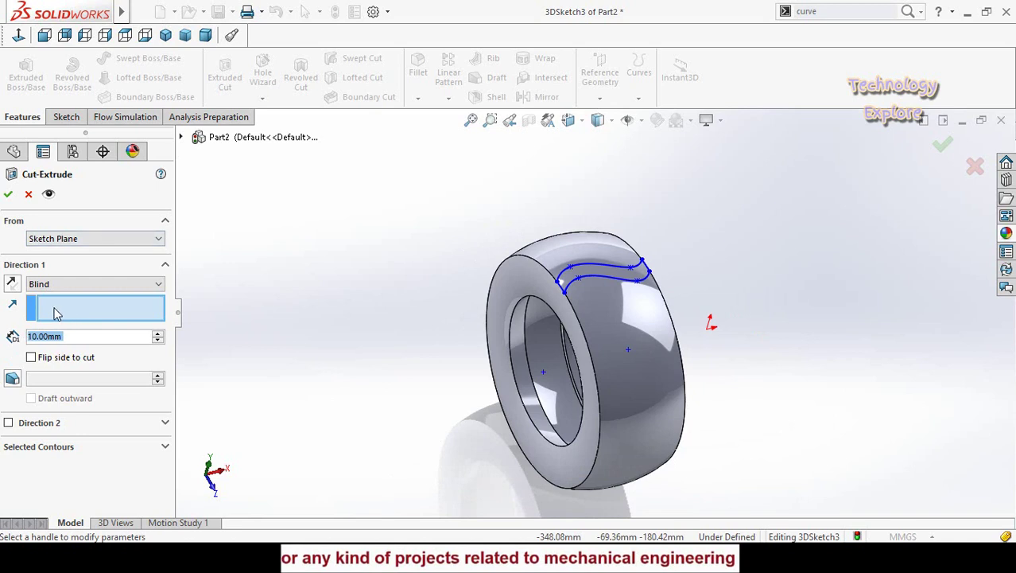
click(181, 139)
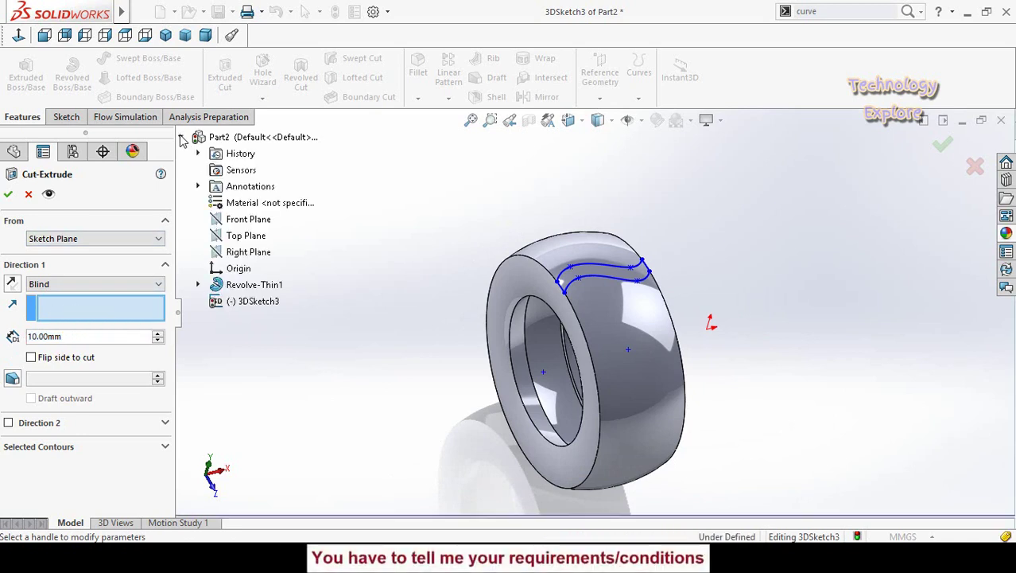
click(241, 236)
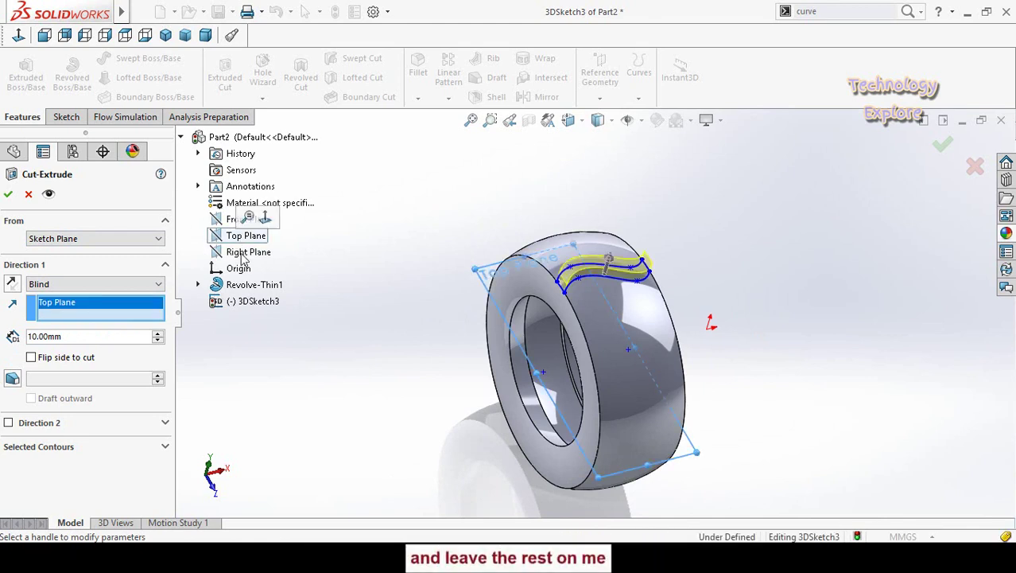
click(12, 285)
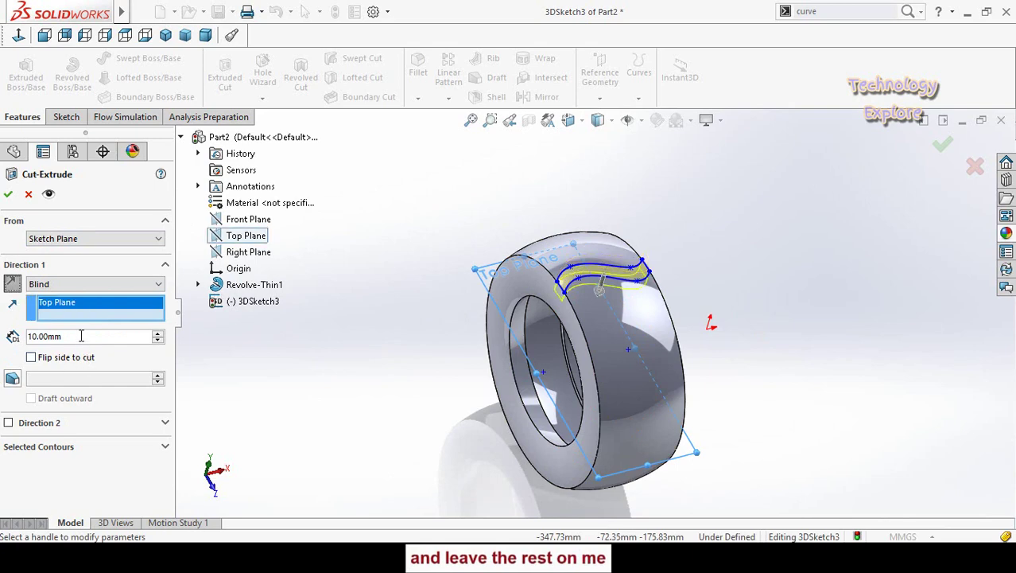
middle_drag(420, 472, 493, 437)
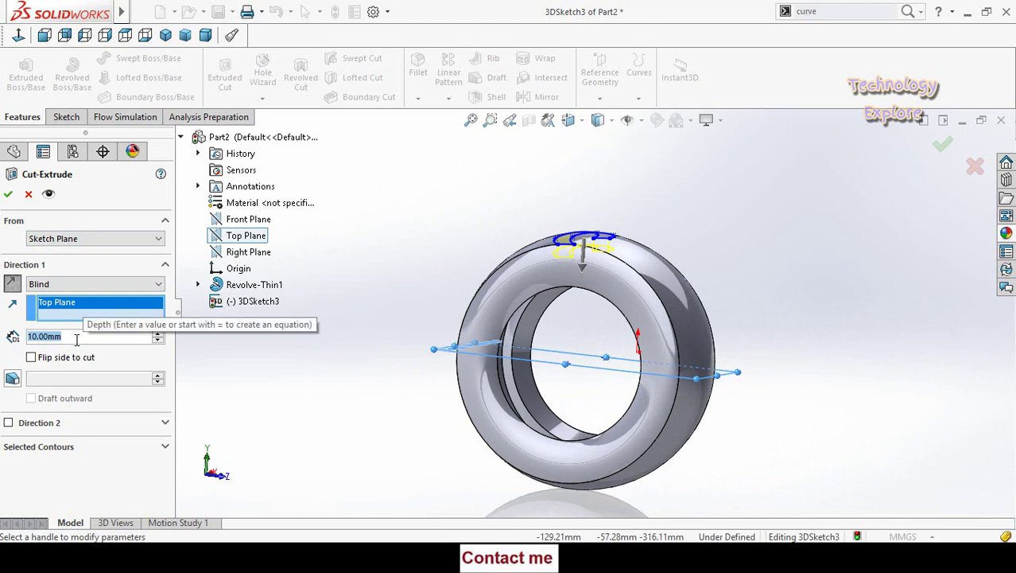
text(15)
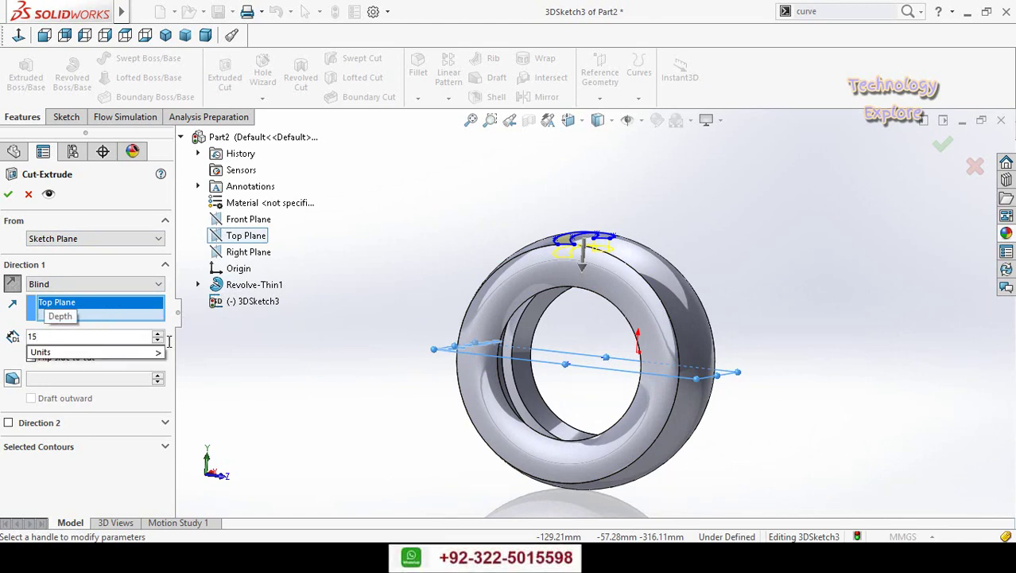
key(Return)
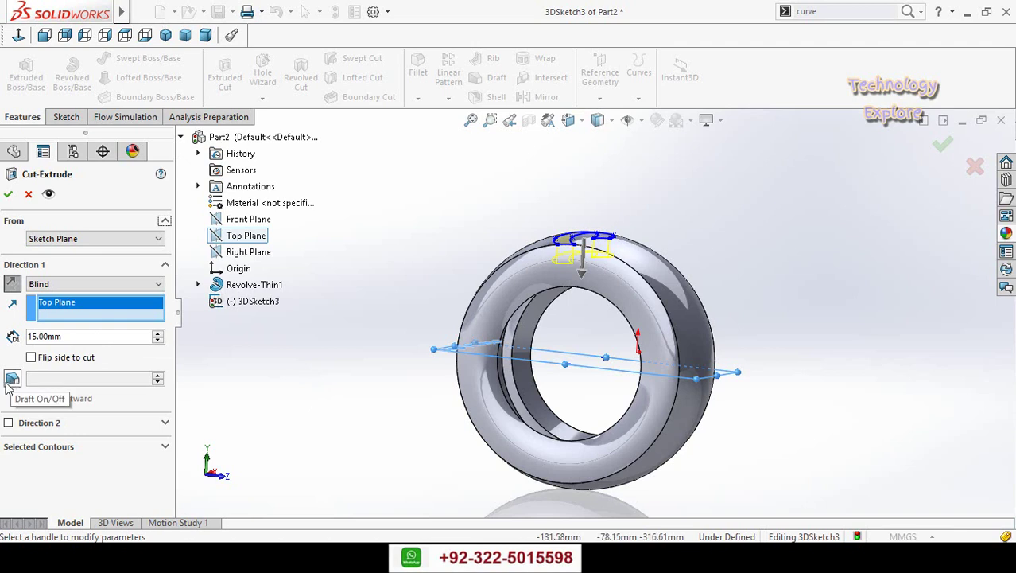
Add a 9° draft to the cut, confirm it, and keep only Body 1
click(11, 382)
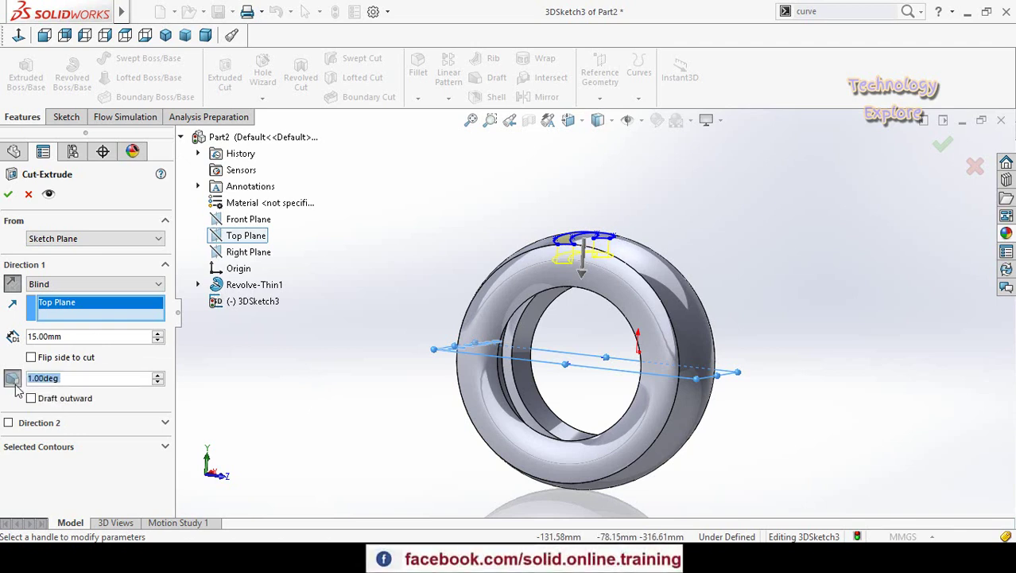
click(157, 375)
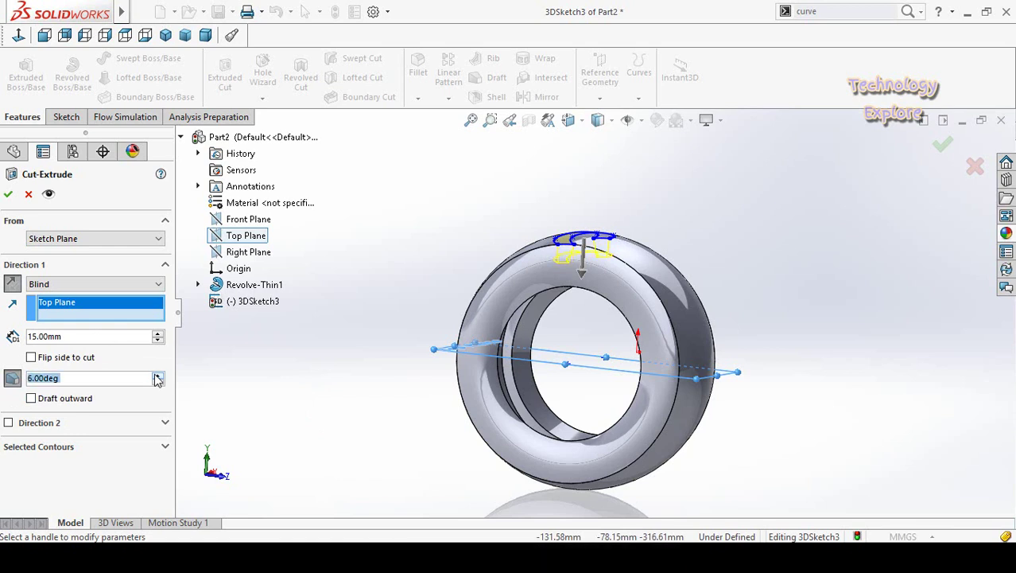
click(157, 375)
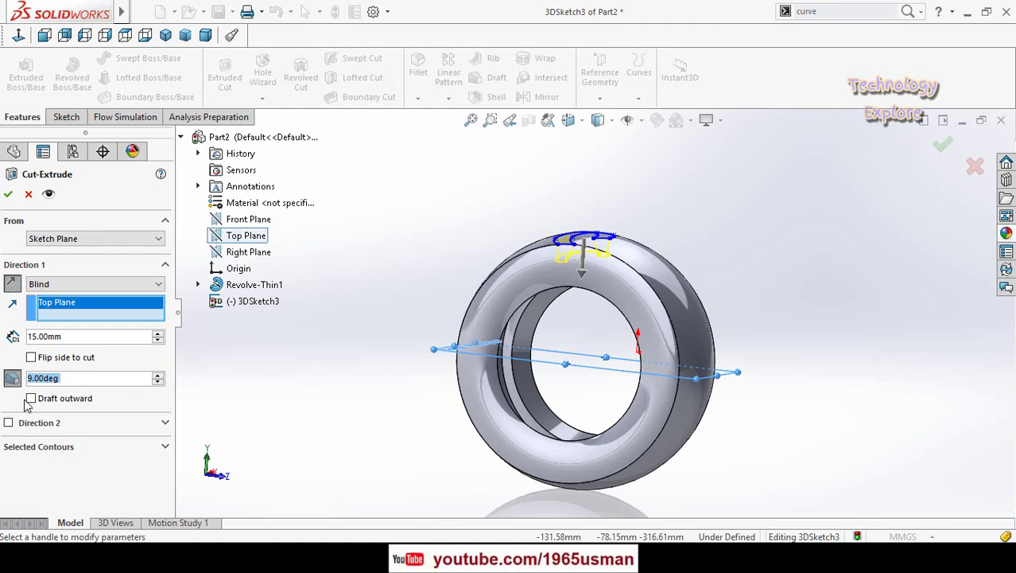
click(8, 195)
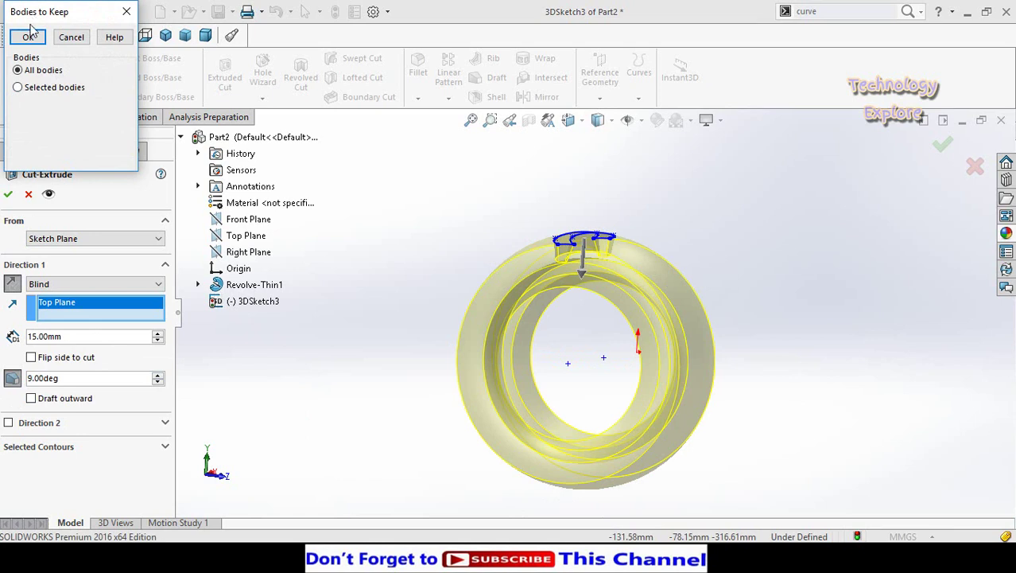
drag(30, 23, 34, 53)
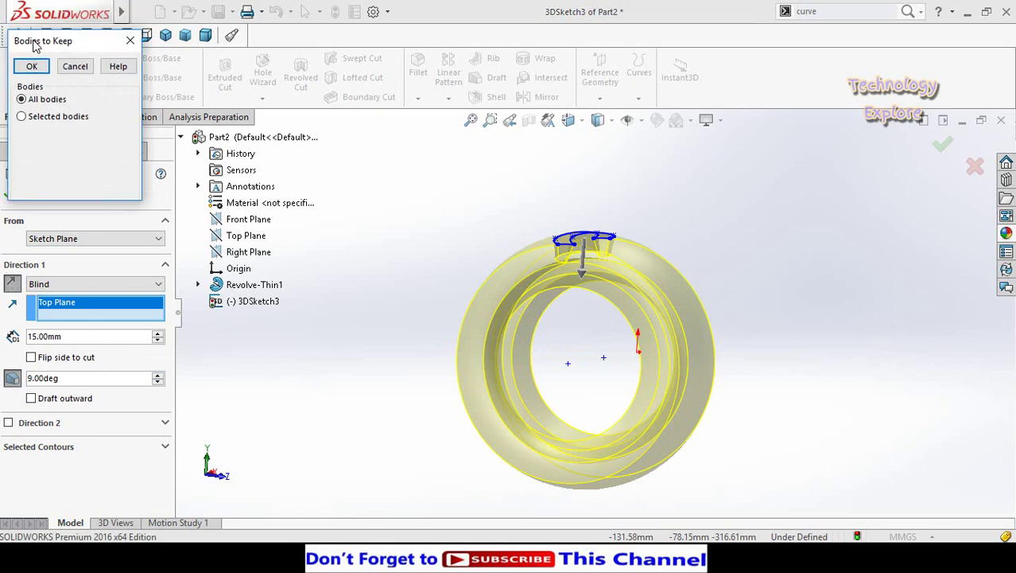
click(24, 116)
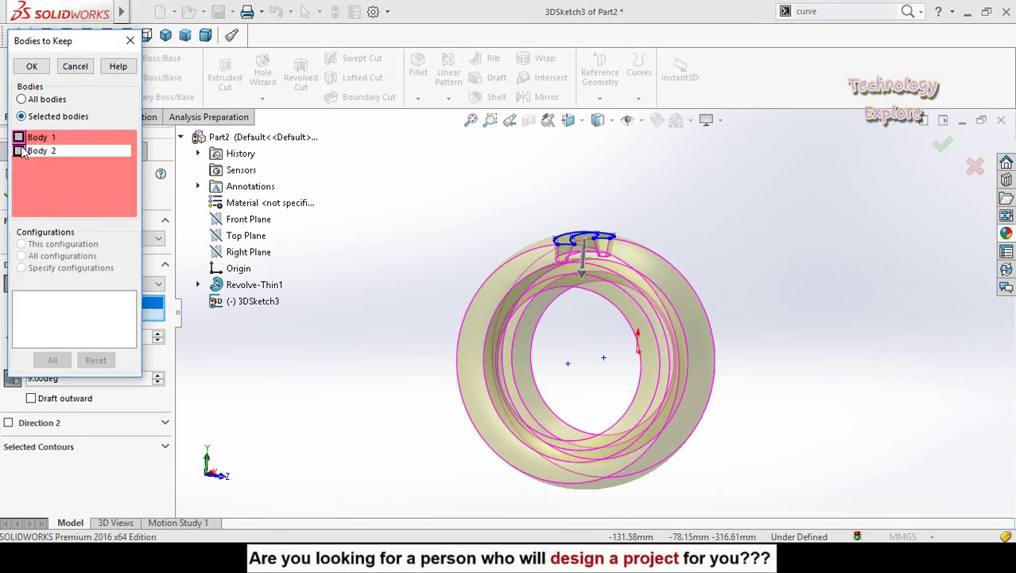
click(18, 138)
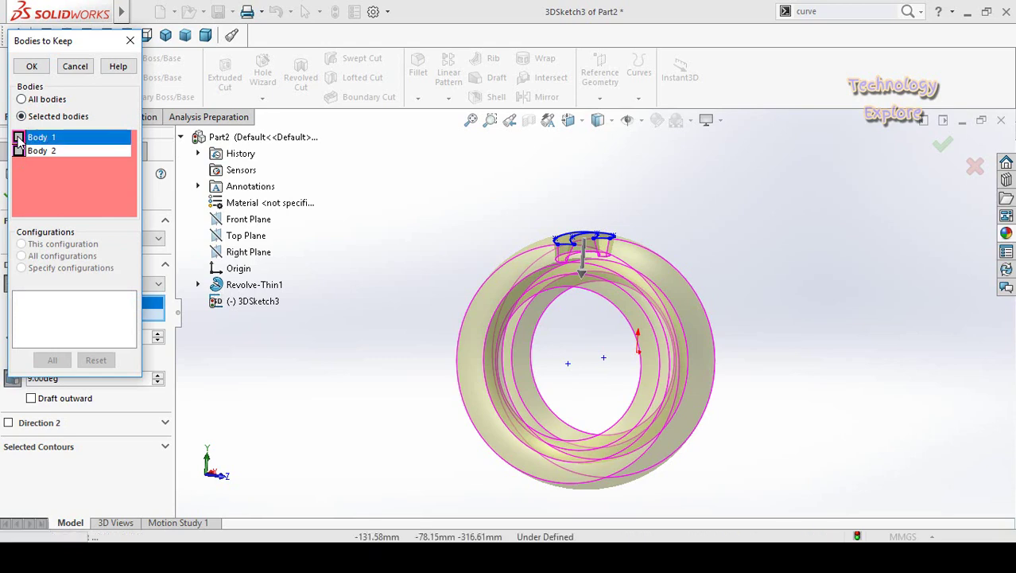
click(32, 67)
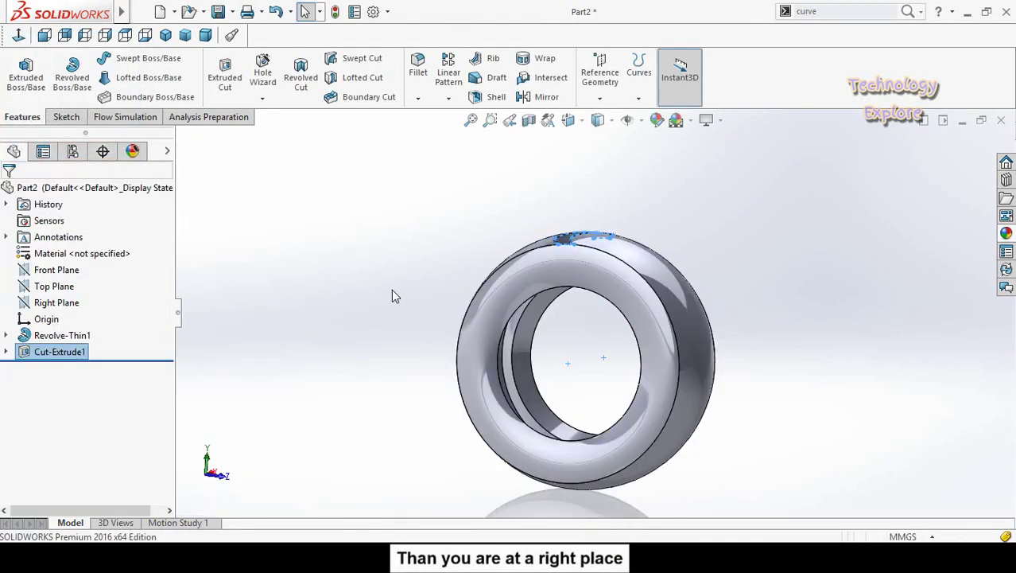
Circular-pattern Cut-Extrude1 20 times over 360° about the tire's inner edge, keeping Body 1
mouse_move(414, 251)
middle_down()
mouse_move(314, 268)
mouse_move(295, 390)
middle_up()
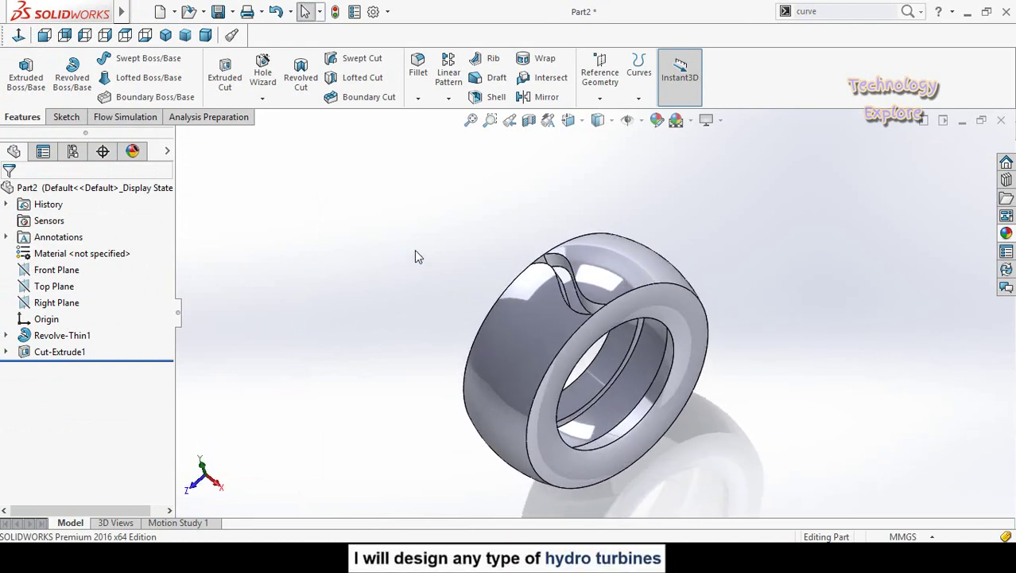
click(449, 100)
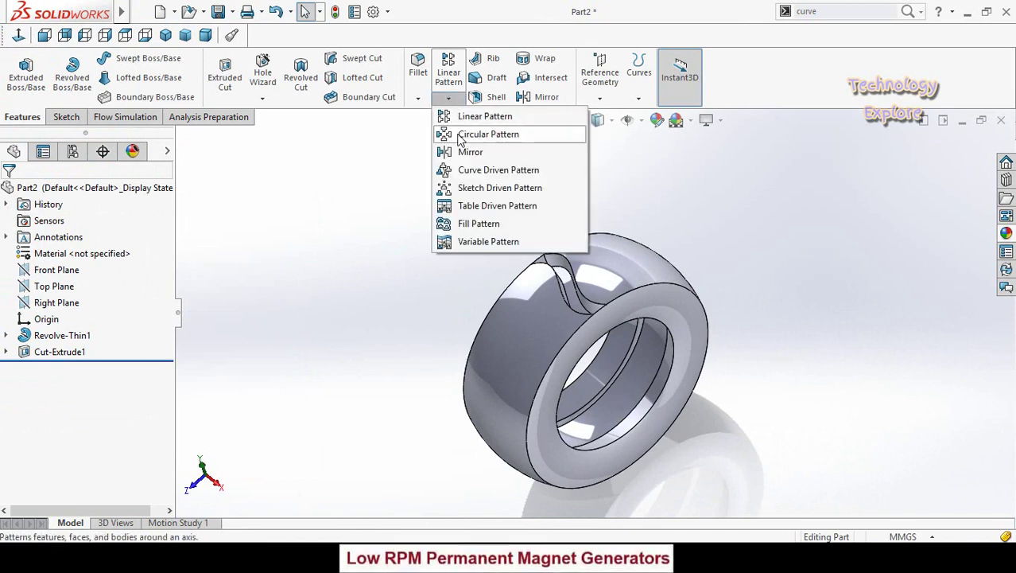
click(477, 134)
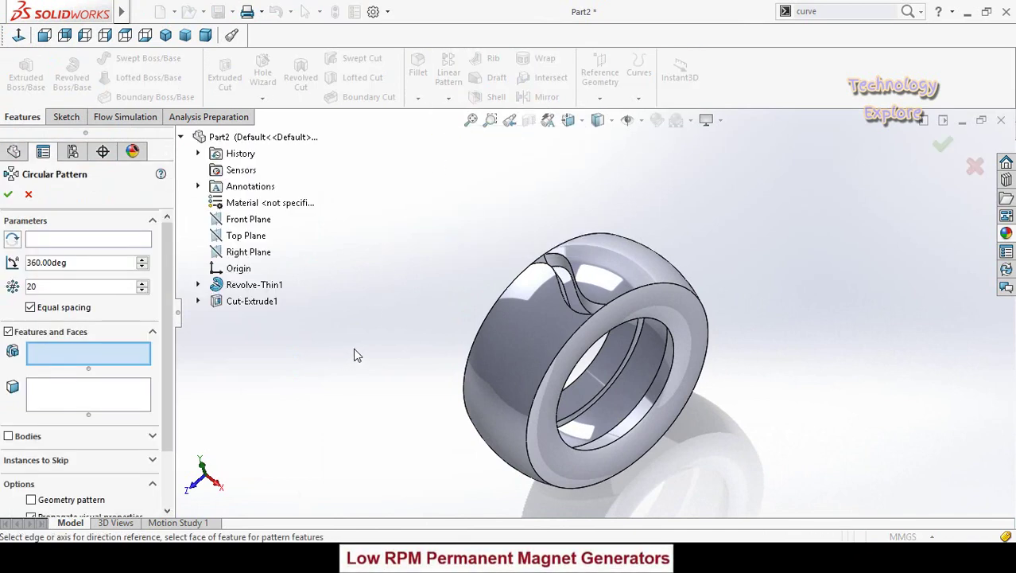
click(253, 307)
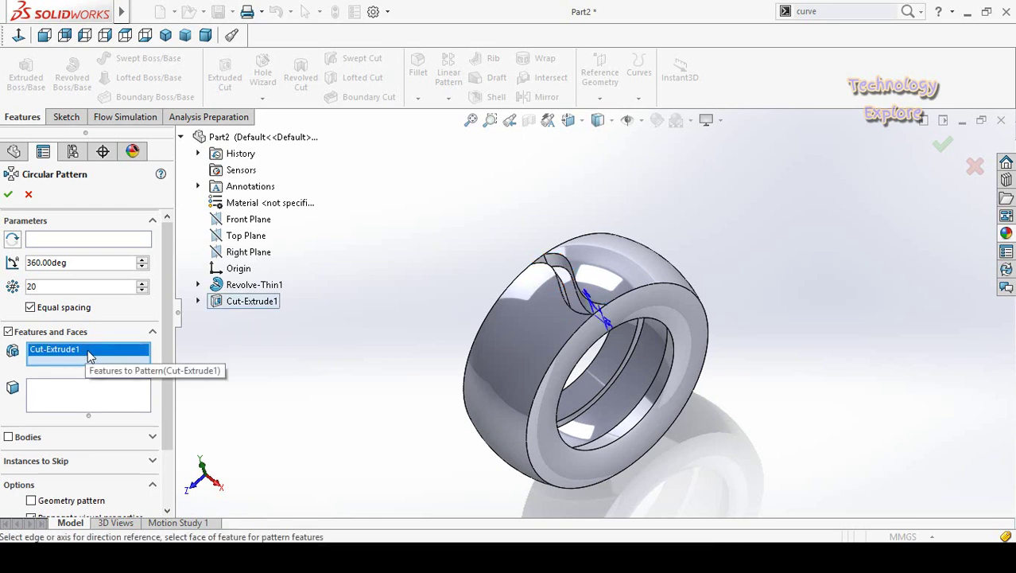
click(77, 243)
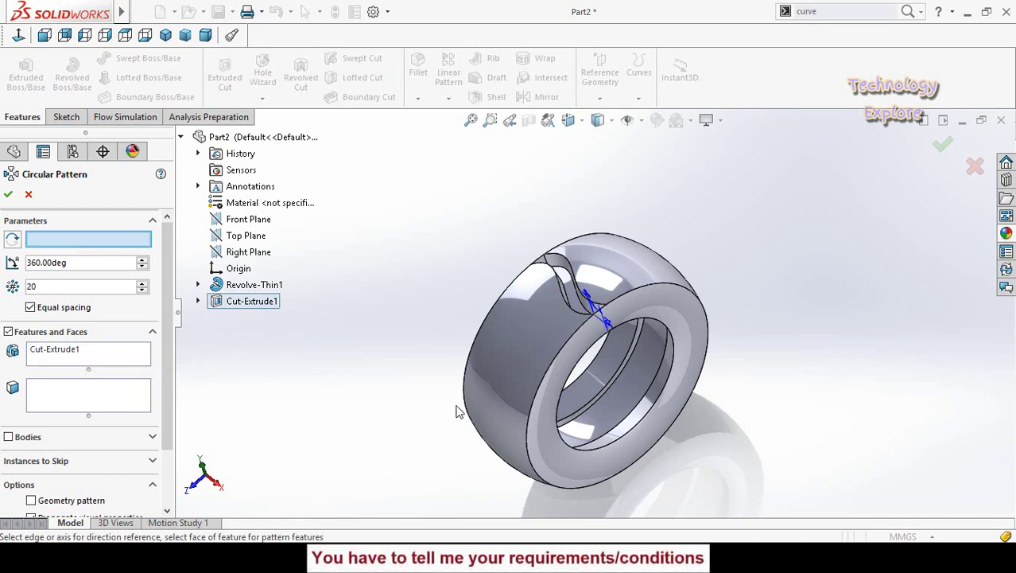
click(584, 459)
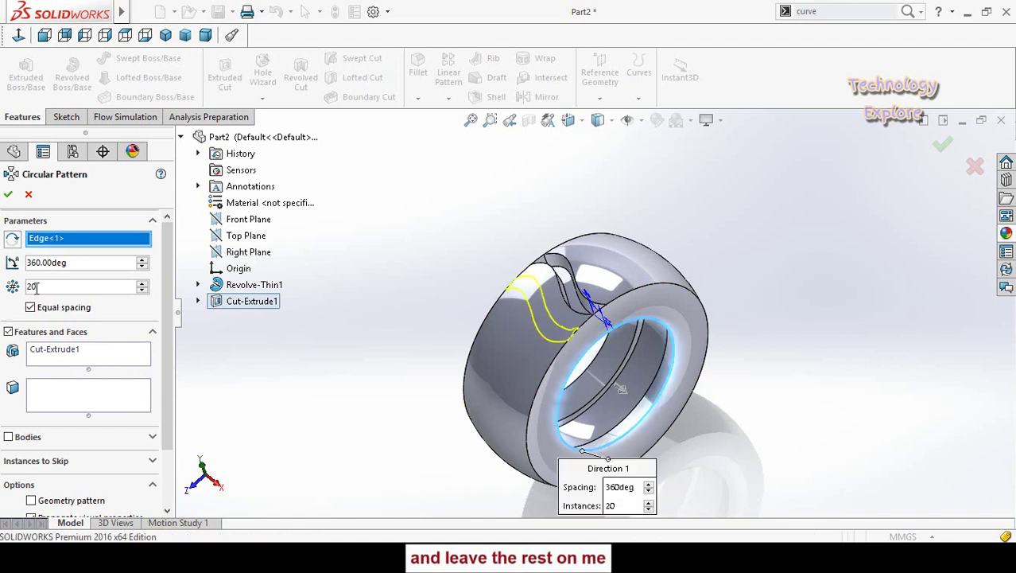
click(9, 195)
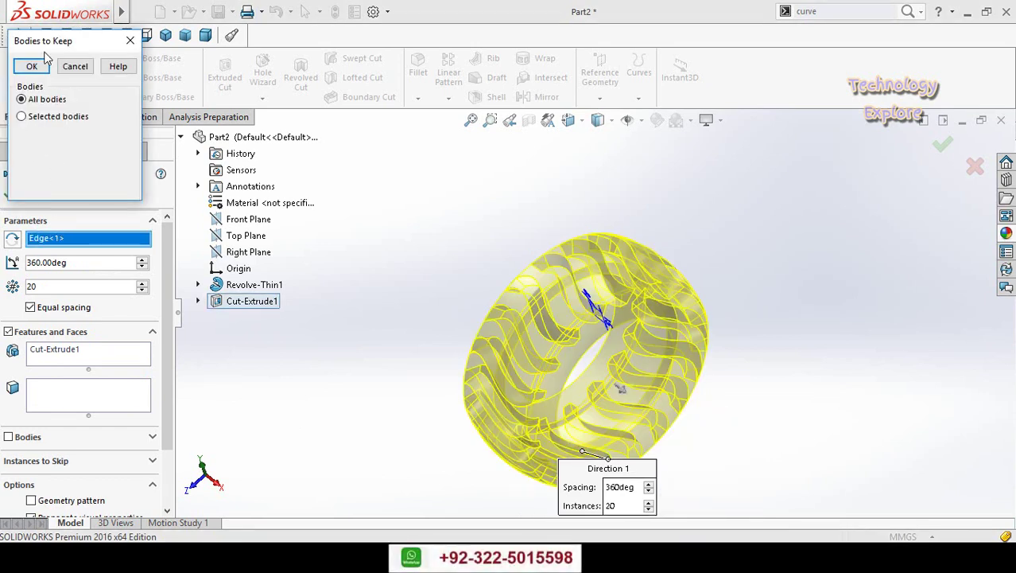
click(40, 117)
click(19, 137)
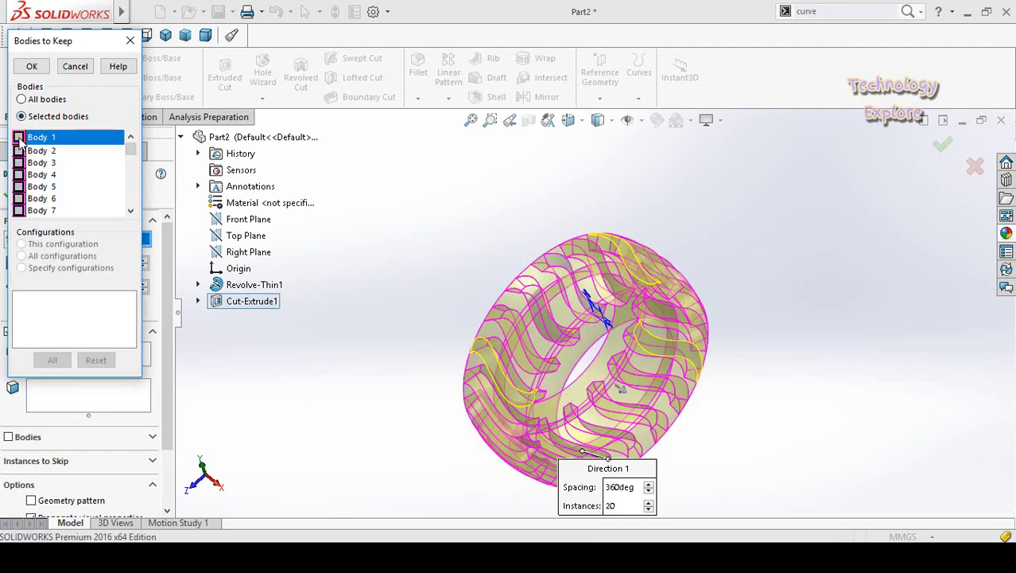
click(30, 67)
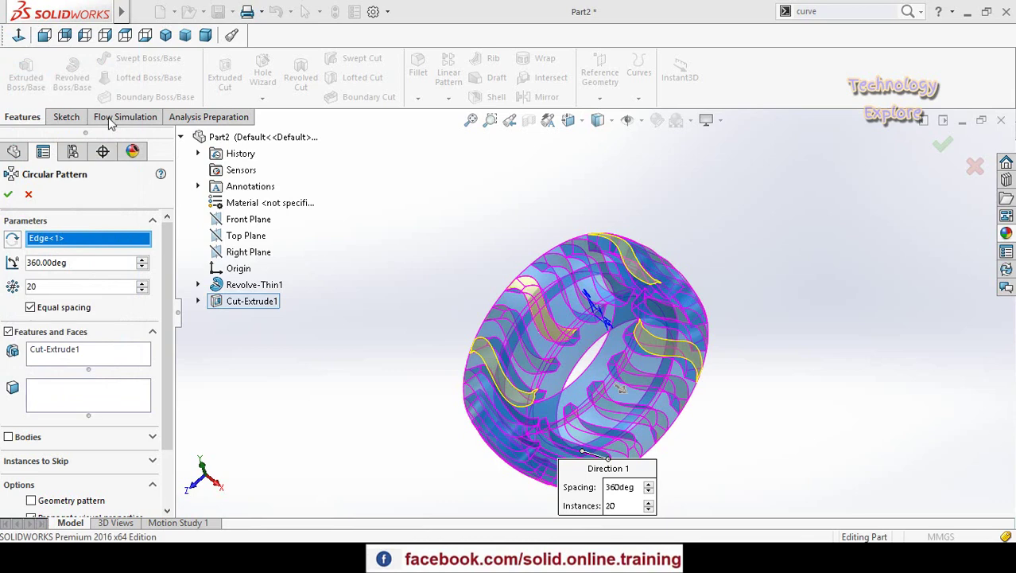
In Front view, sketch on Front Plane a horizontal centerline running left from the origin
key(Return)
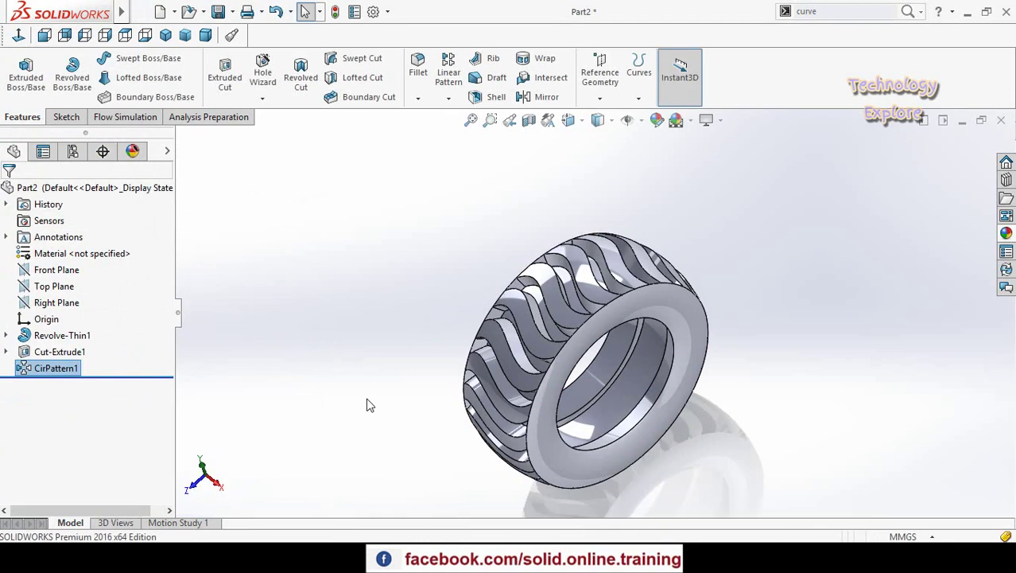
key(ctrl+1)
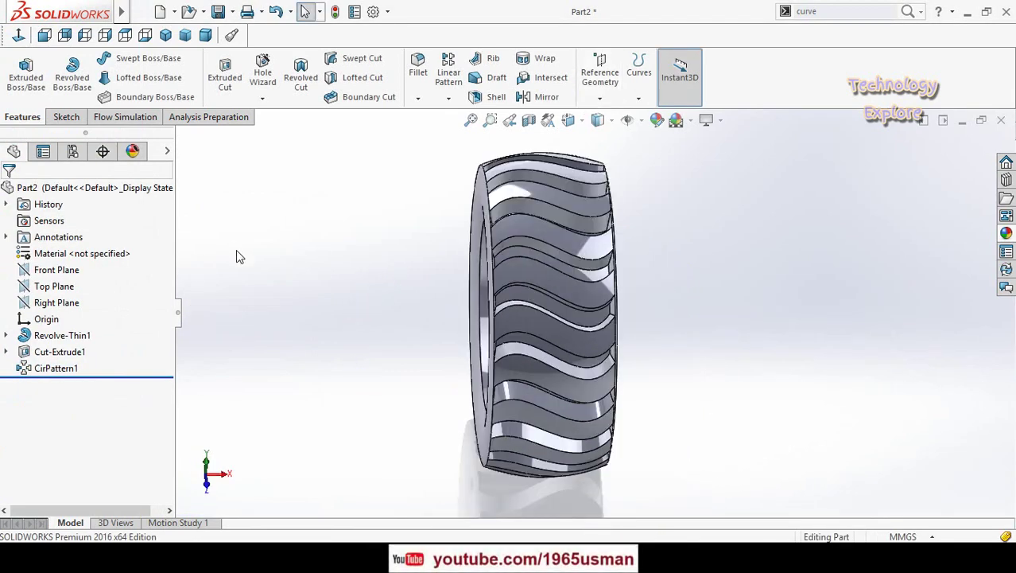
click(49, 274)
click(51, 251)
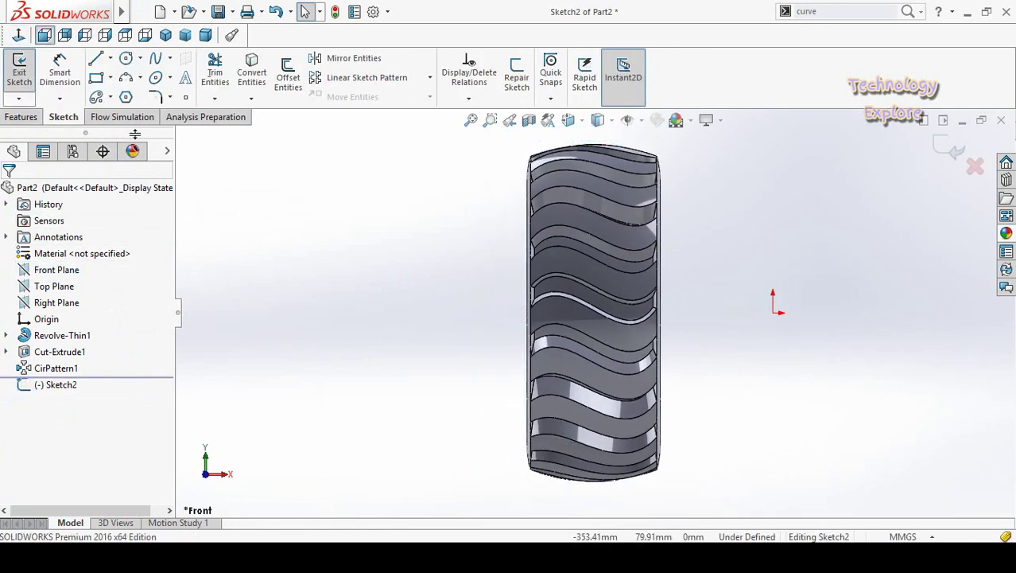
click(109, 58)
click(124, 96)
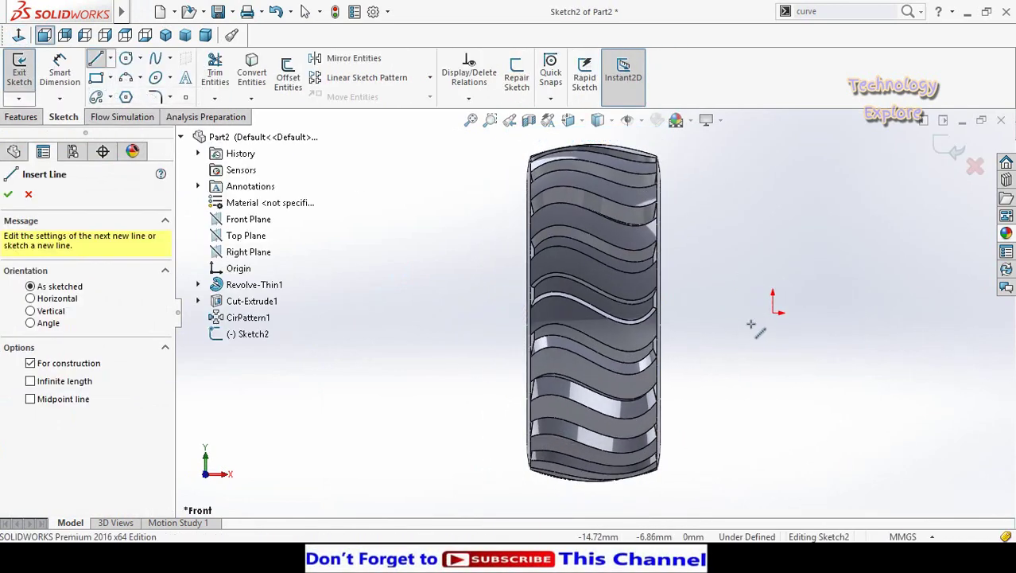
click(773, 313)
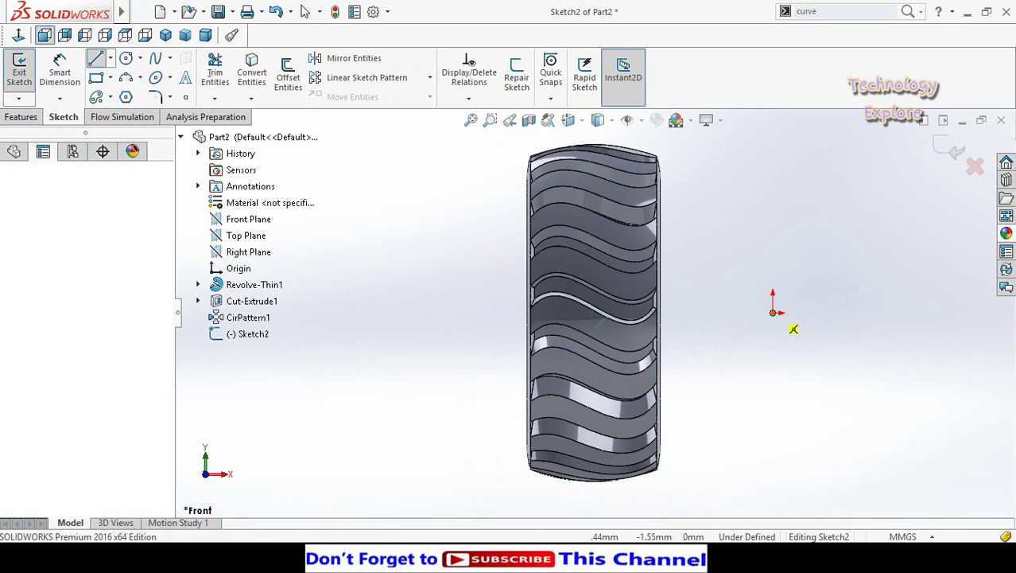
click(439, 312)
key(Escape)
key(Escape)
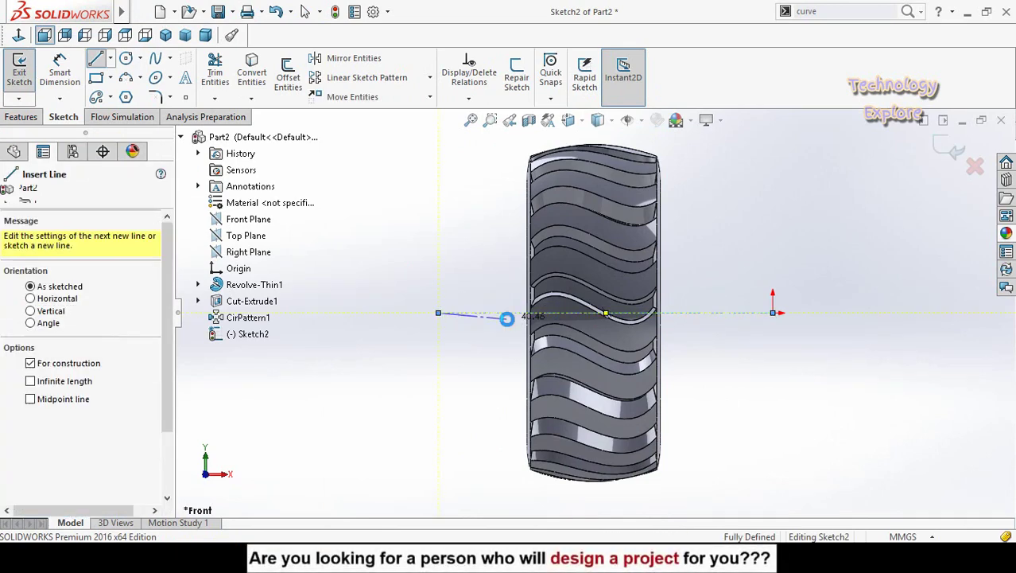
Switch the display style through Hidden Lines and Shaded, ending on Shaded With Edges
mouse_move(514, 318)
ctrl+middle_down()
mouse_move(521, 350)
mouse_move(541, 372)
ctrl+middle_up()
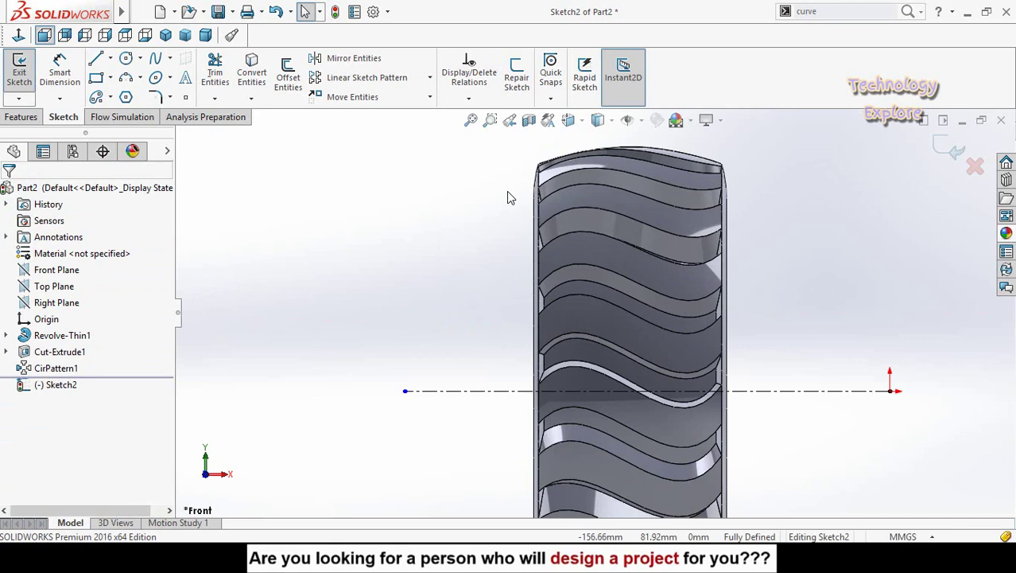
click(597, 121)
click(605, 199)
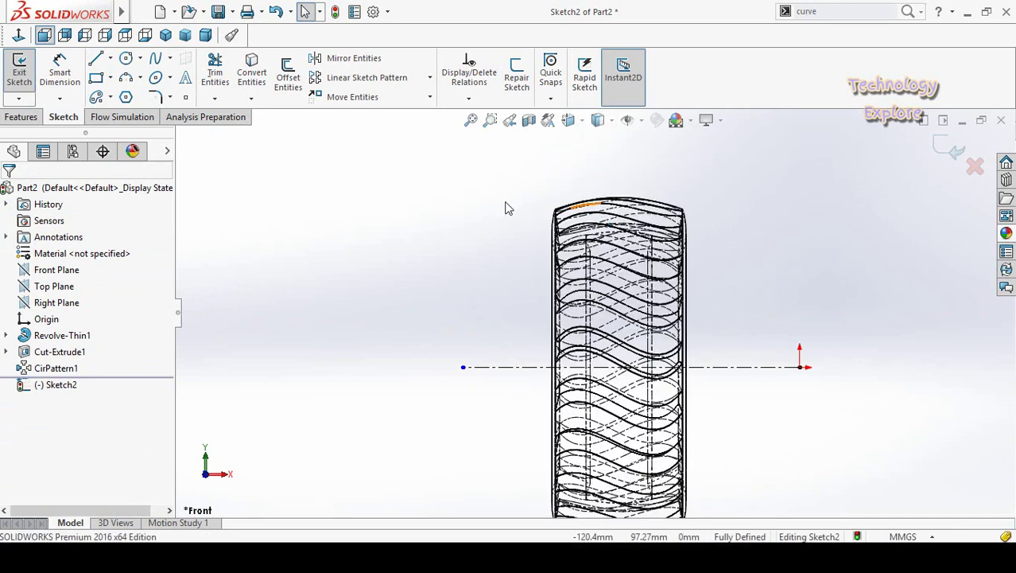
click(598, 121)
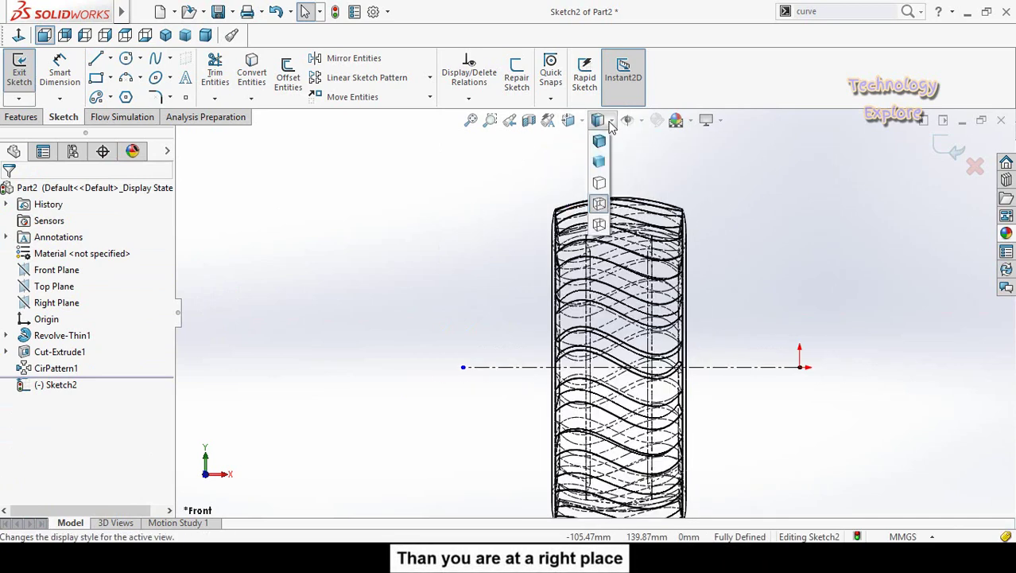
click(605, 161)
click(598, 121)
click(599, 142)
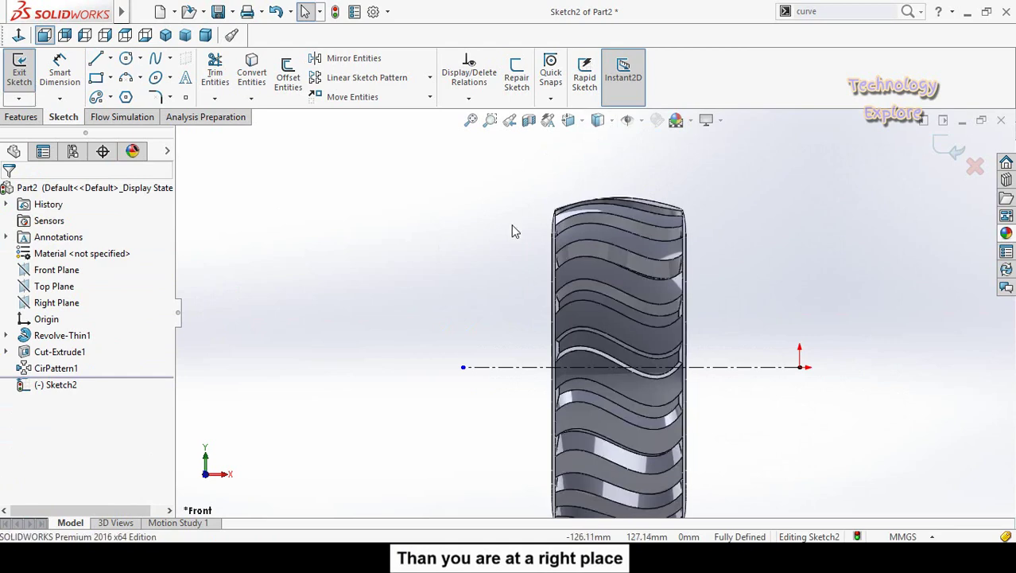
scroll(270, 355, down, 1)
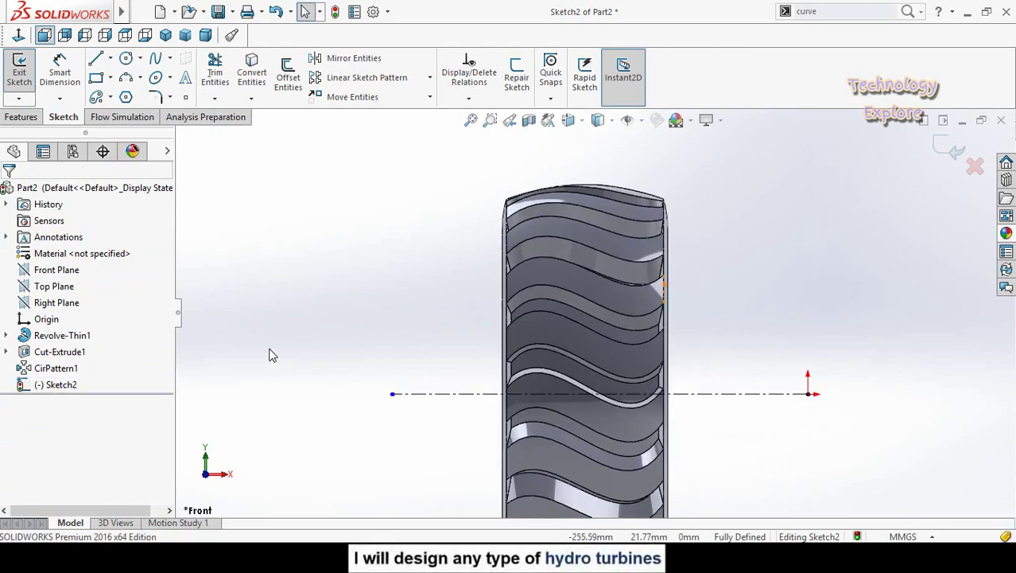
Convert Sketch1's profile into Sketch2, then box-select the two side arcs Arc4 and Arc6
click(6, 336)
click(70, 351)
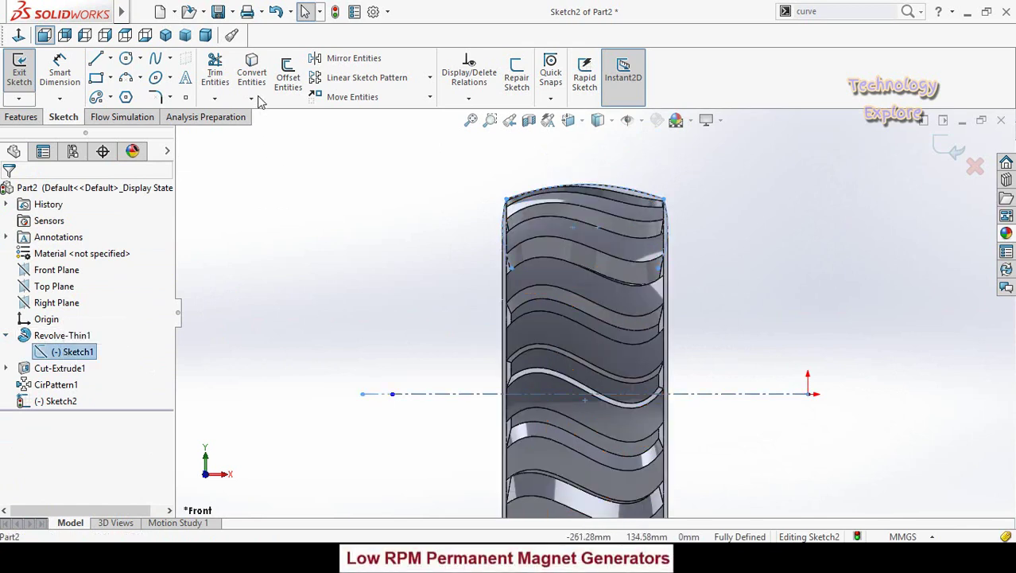
click(252, 76)
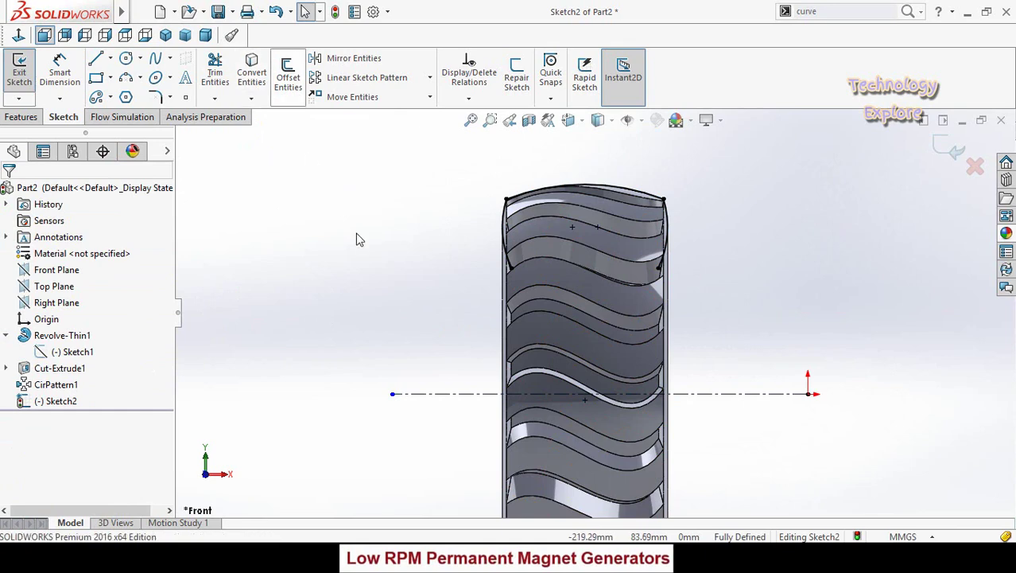
scroll(648, 190, down, 3)
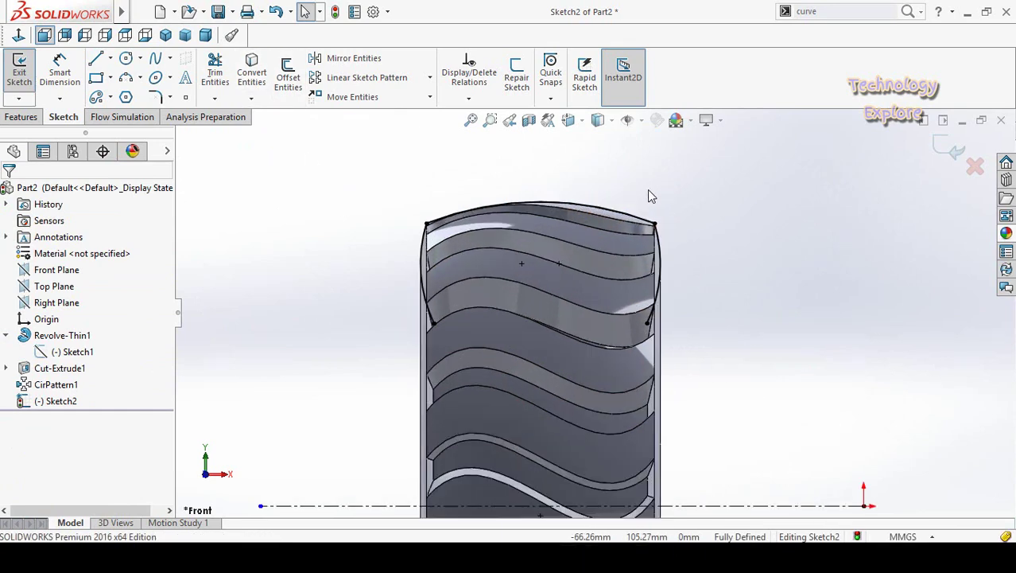
click(619, 219)
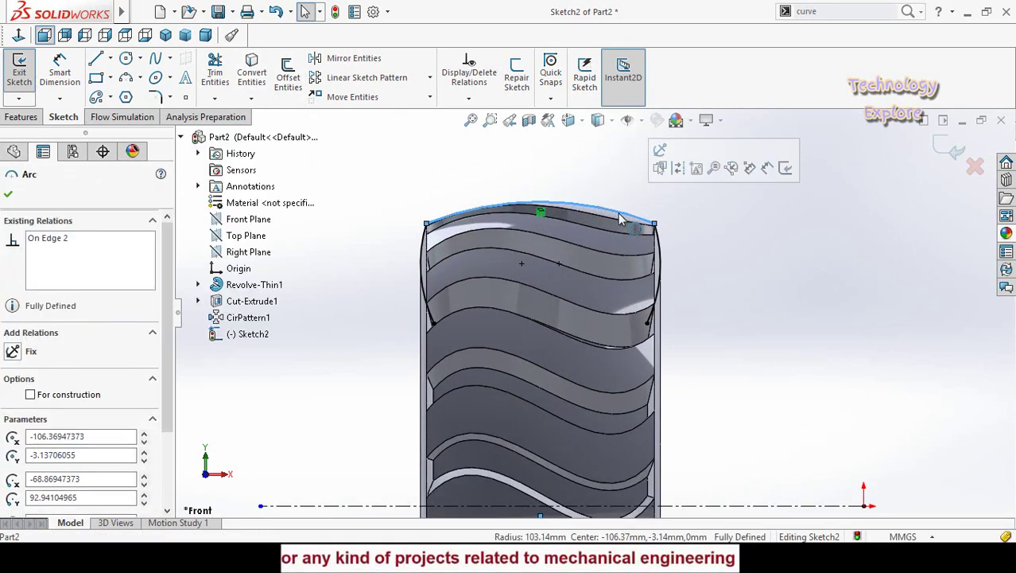
key(Escape)
scroll(738, 239, up, 3)
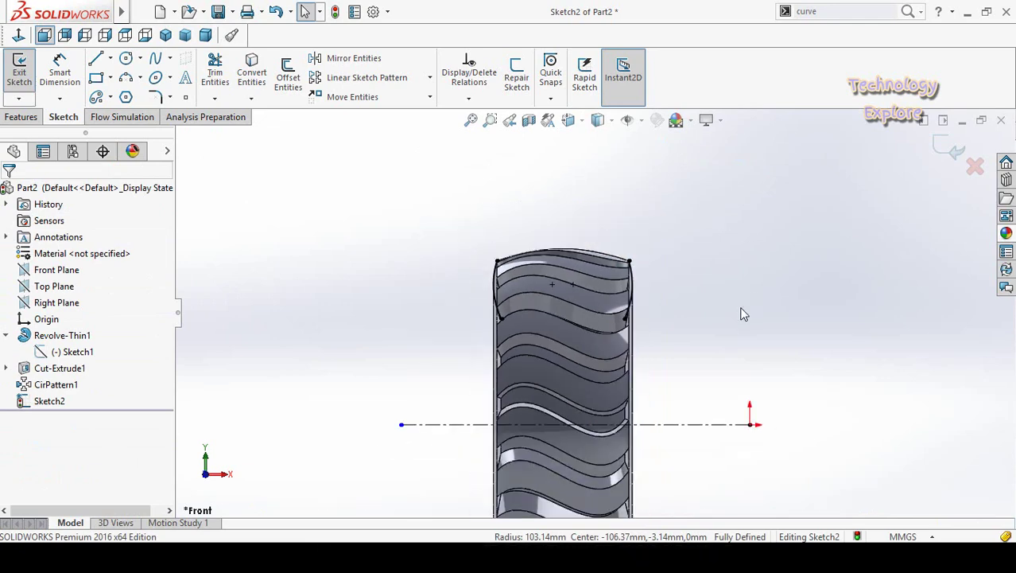
drag(690, 209, 447, 356)
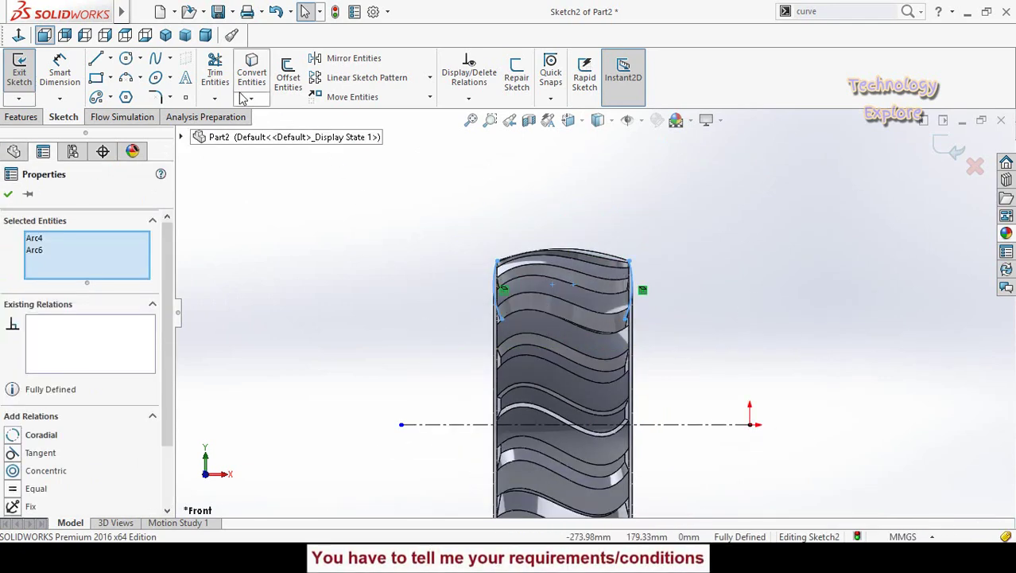
Offset the side arcs 5 mm bi-directionally with arc end caps, originals as construction geometry
click(285, 80)
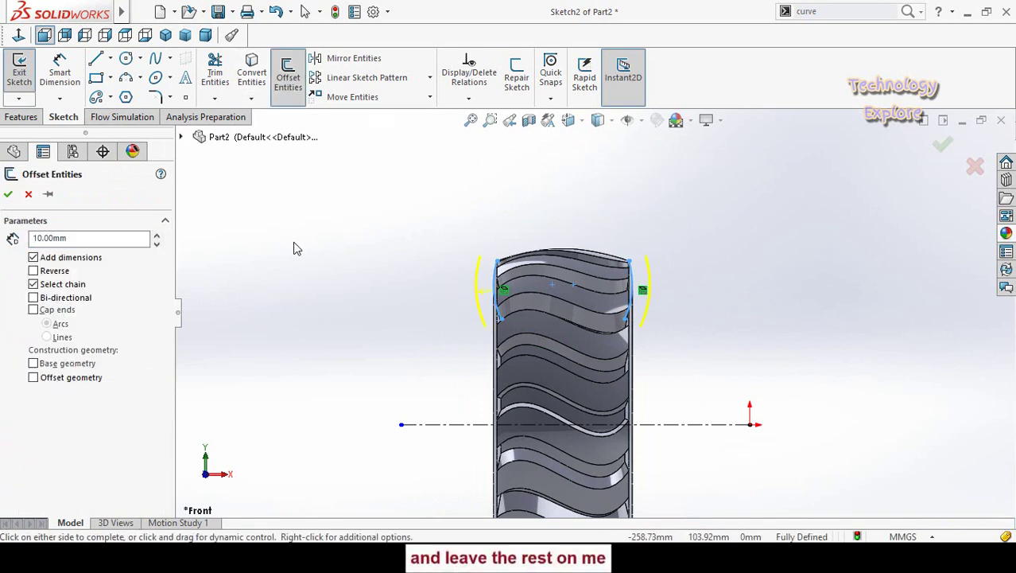
double_click(97, 239)
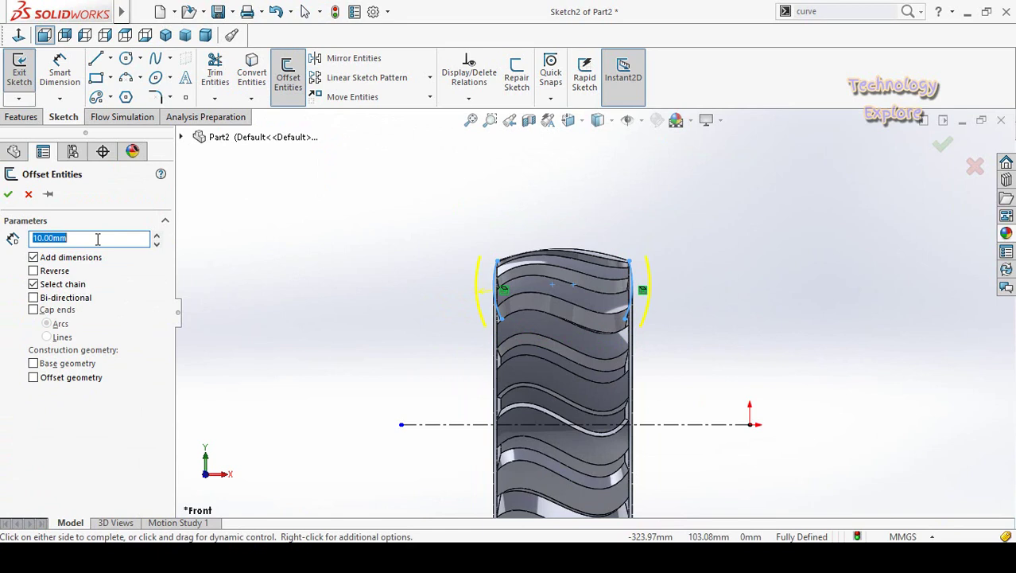
text(5)
key(Return)
click(33, 364)
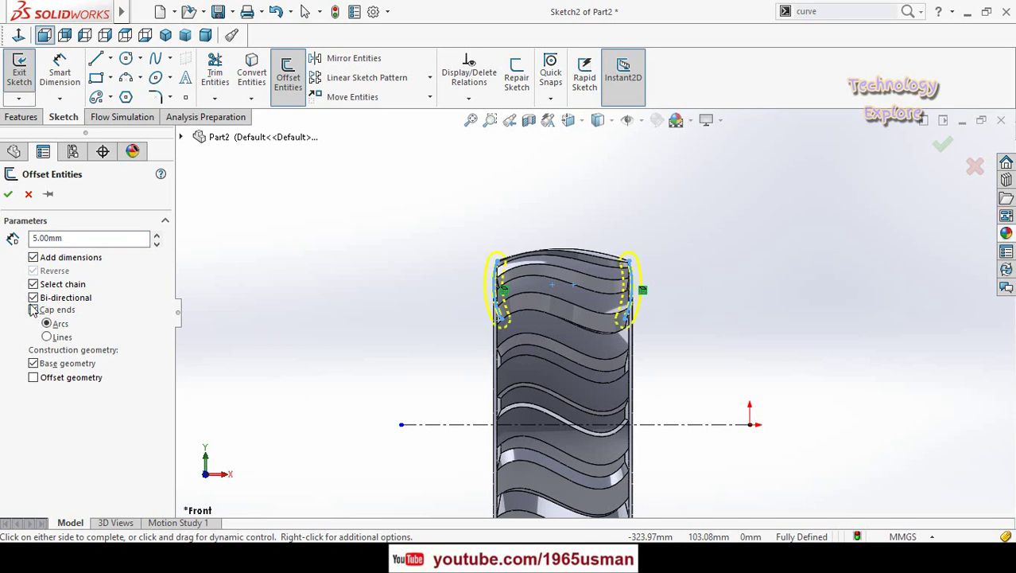
click(8, 197)
mouse_move(354, 278)
middle_down()
mouse_move(373, 295)
mouse_move(412, 300)
mouse_move(407, 343)
middle_up()
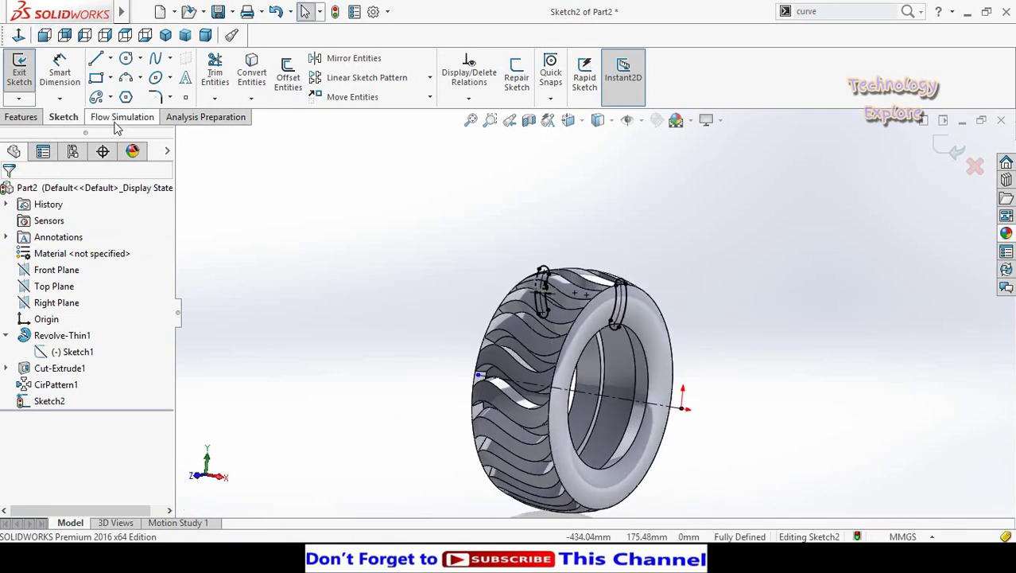
Revolve-cut the Sketch2 loops 360° about Line1, then orbit and zoom to inspect the sidewalls
click(34, 120)
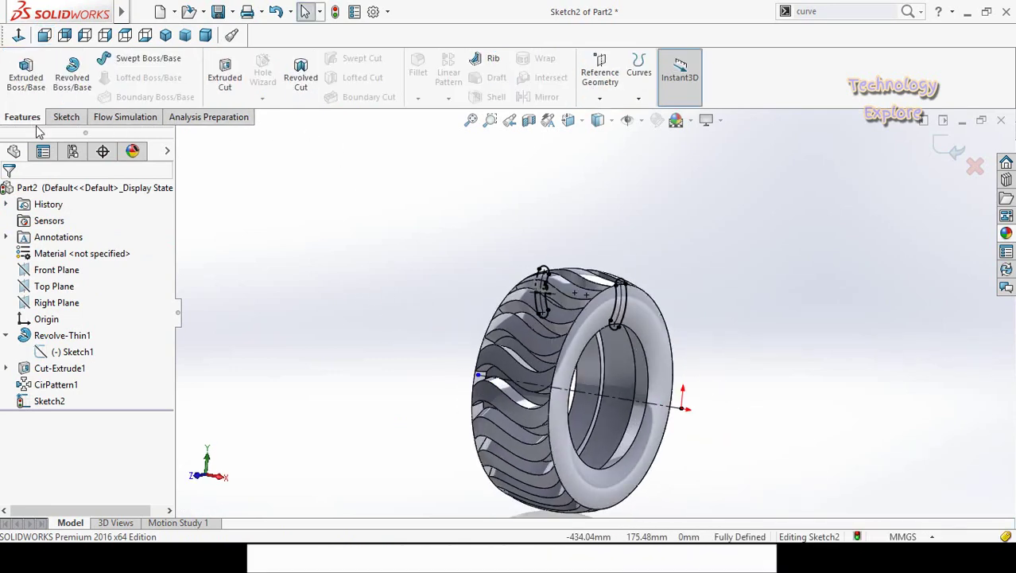
click(302, 86)
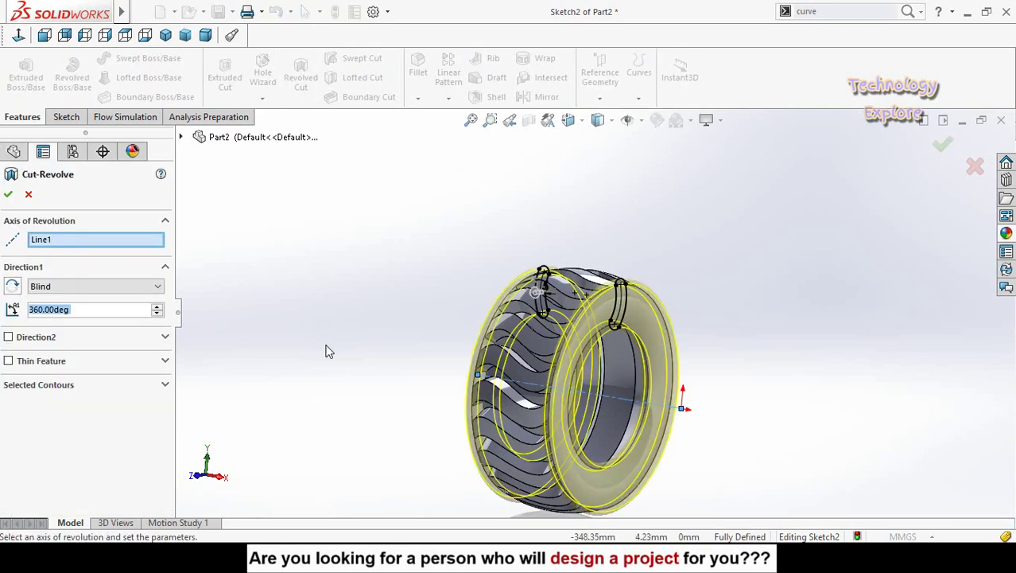
click(8, 195)
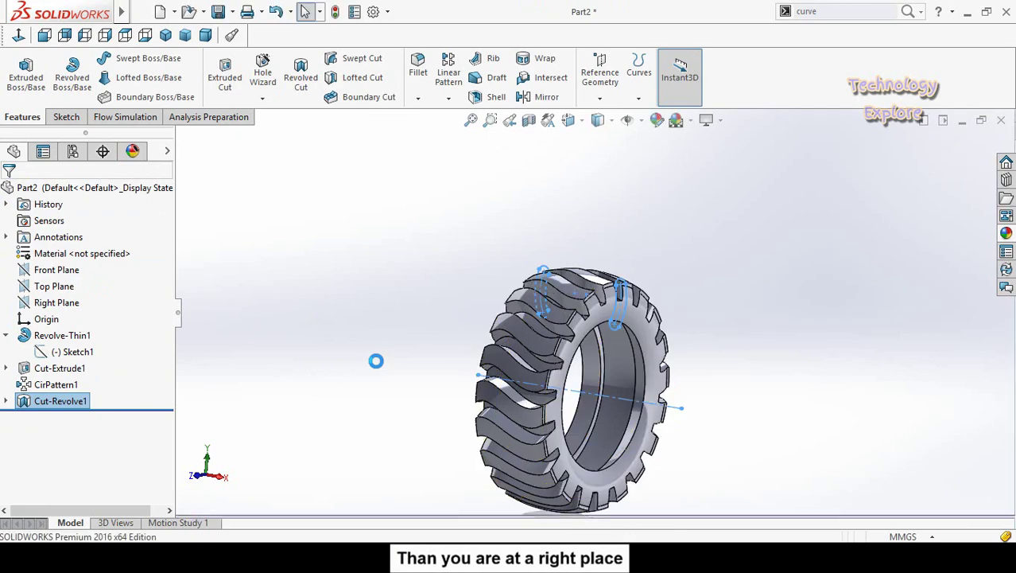
middle_drag(422, 385, 567, 370)
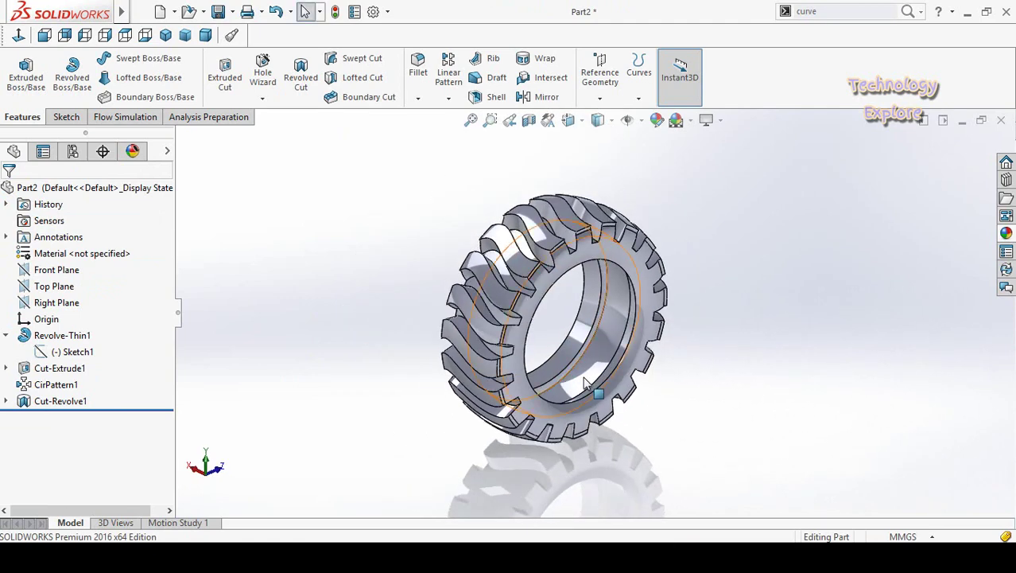
scroll(565, 350, down, 3)
scroll(567, 337, up, 2)
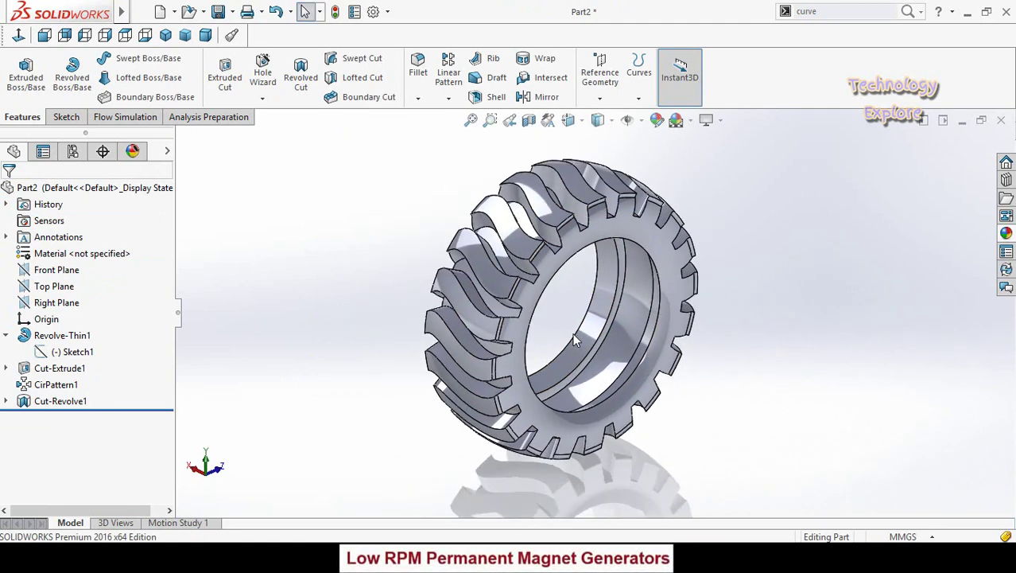